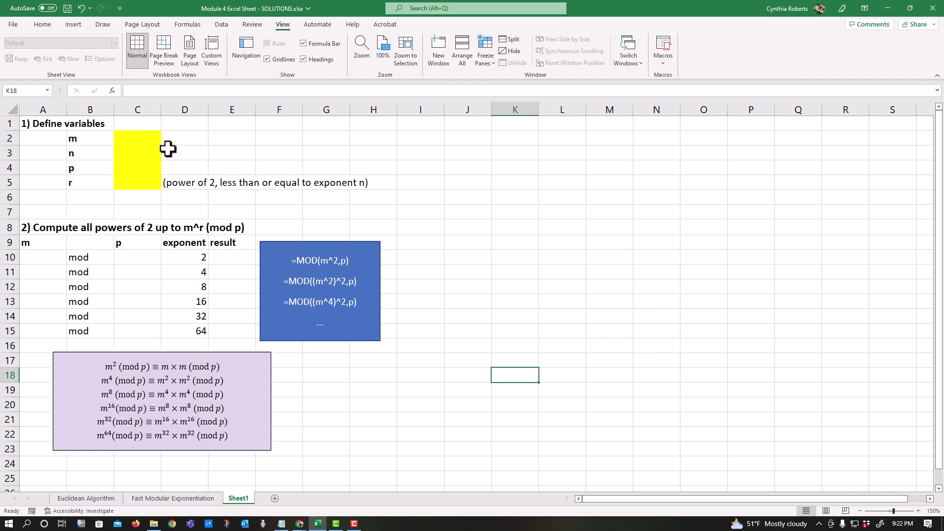
Handwrite the expression 768^101 (mod 2701) in black ink on the empty cells beside the blue formula box
{"action": "left_click", "coordinate": [103, 24]}
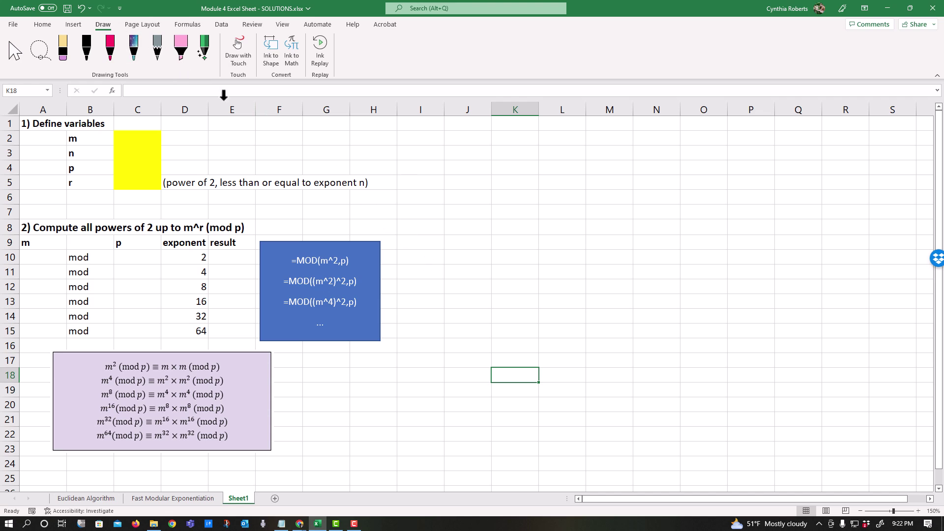
{"action": "left_click", "coordinate": [89, 52]}
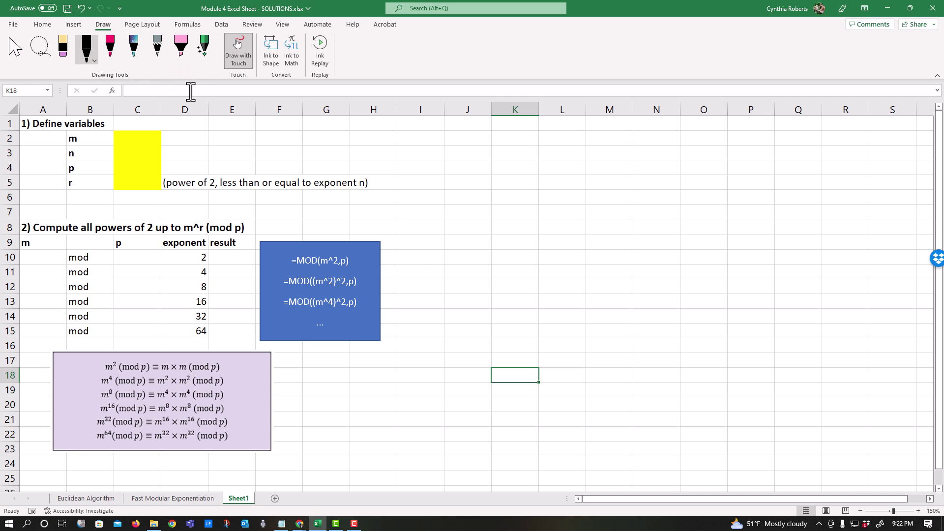
{"action": "left_click_drag", "start_coordinate": [482, 264], "coordinate": [466, 282]}
{"action": "mouse_move", "coordinate": [530, 265]}
{"action": "left_mouse_down"}
{"action": "mouse_move", "coordinate": [518, 266]}
{"action": "mouse_move", "coordinate": [531, 268]}
{"action": "left_mouse_up"}
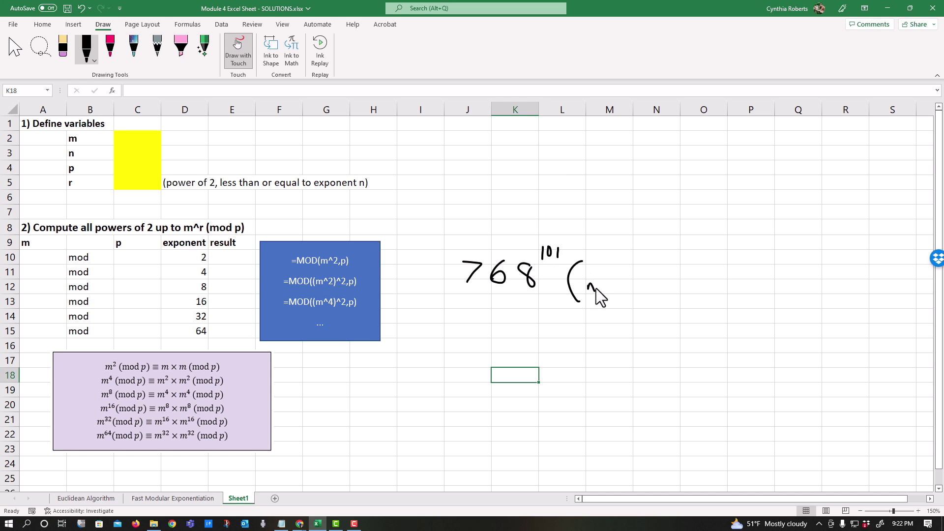
{"action": "left_click_drag", "start_coordinate": [617, 288], "coordinate": [630, 288]}
{"action": "mouse_move", "coordinate": [693, 282]}
{"action": "left_mouse_down"}
{"action": "mouse_move", "coordinate": [699, 274]}
{"action": "mouse_move", "coordinate": [727, 287]}
{"action": "left_mouse_up"}
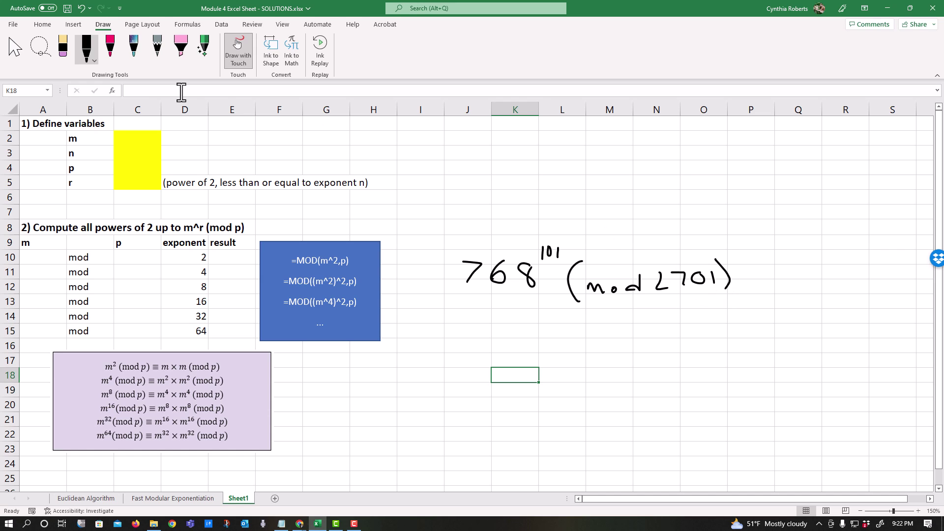
{"action": "left_click", "coordinate": [15, 49]}
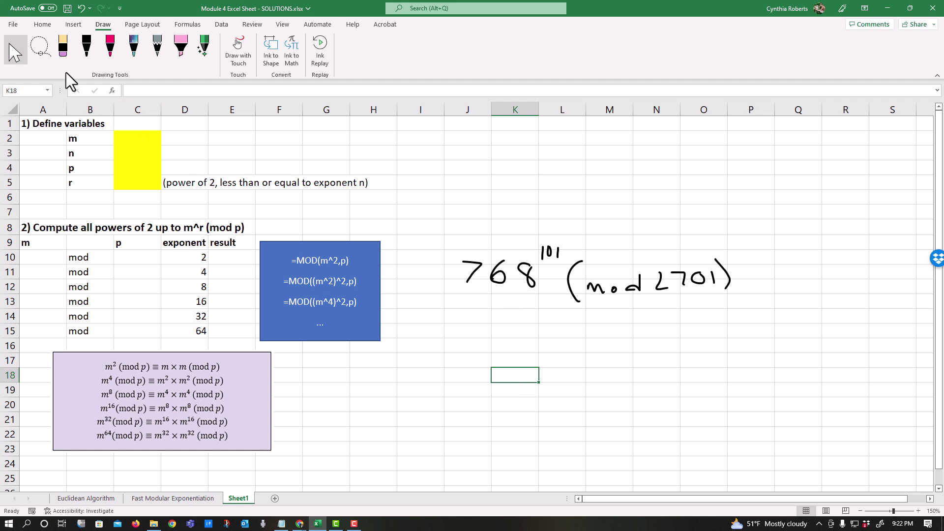
Enter the variable values m = 768, n = 101 and p = 2701 in cells C2 to C4
{"action": "left_click", "coordinate": [142, 139]}
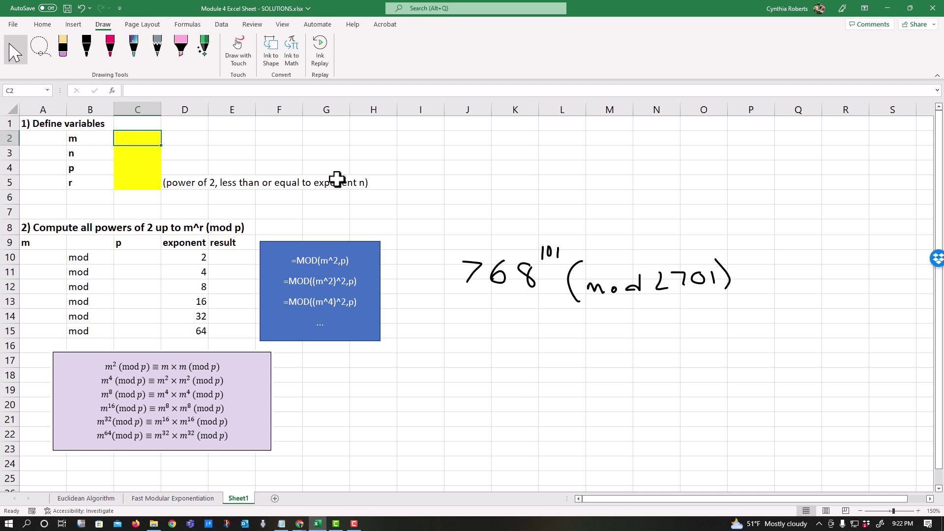
{"action": "type", "text": "768"}
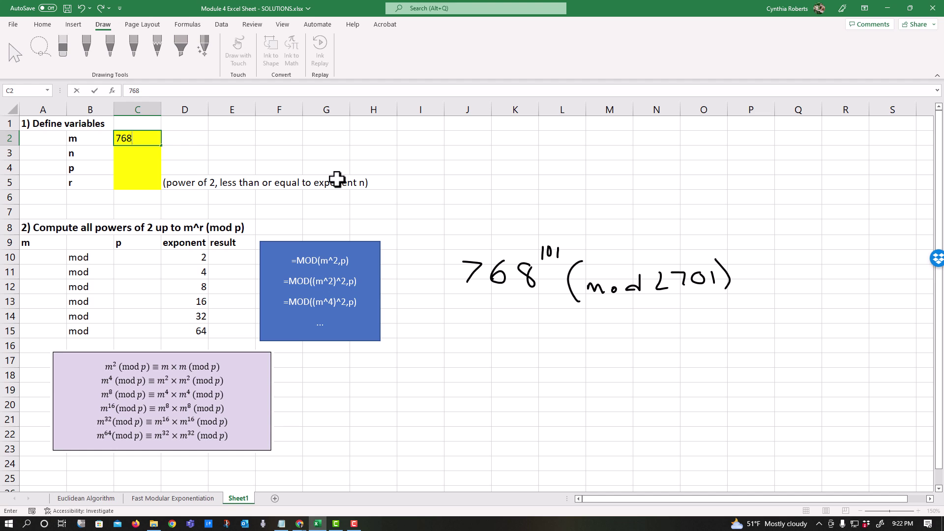
{"action": "key", "text": "Return"}
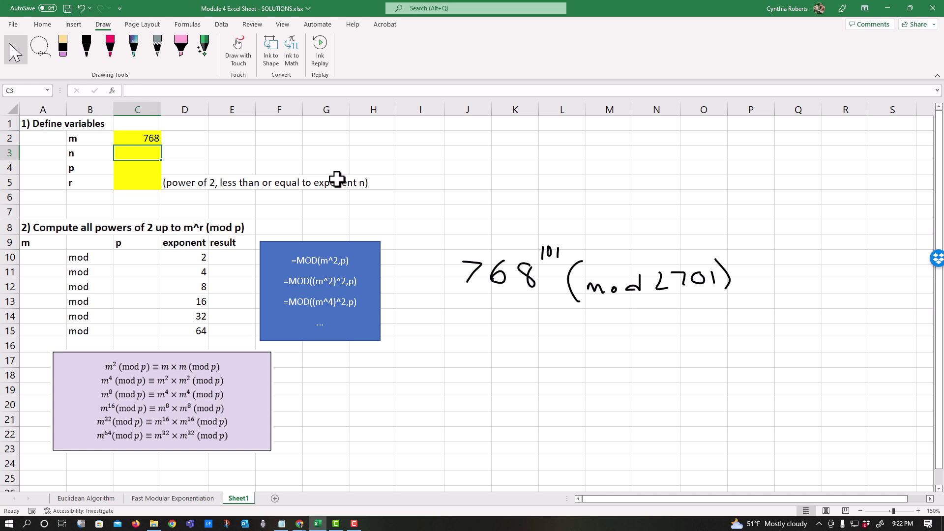
{"action": "type", "text": "101"}
{"action": "key", "text": "Return"}
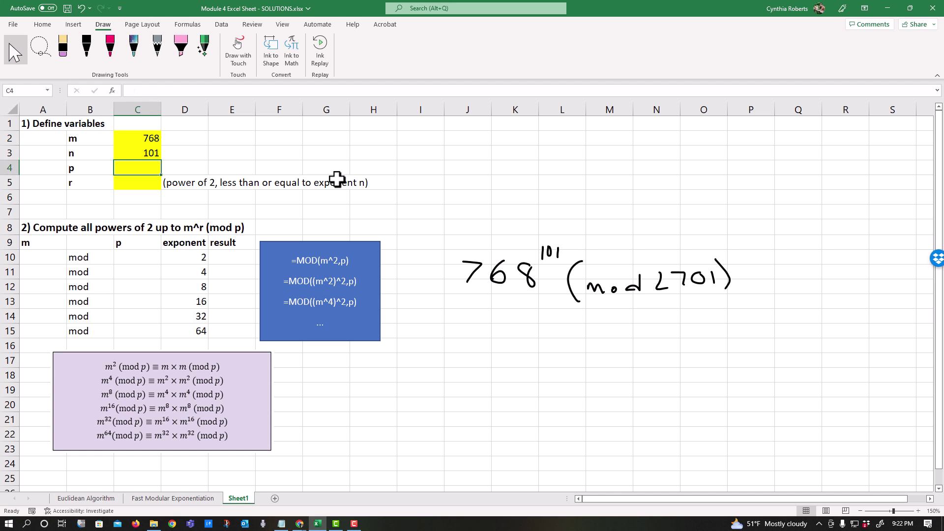
{"action": "type", "text": "2701"}
{"action": "key", "text": "Return"}
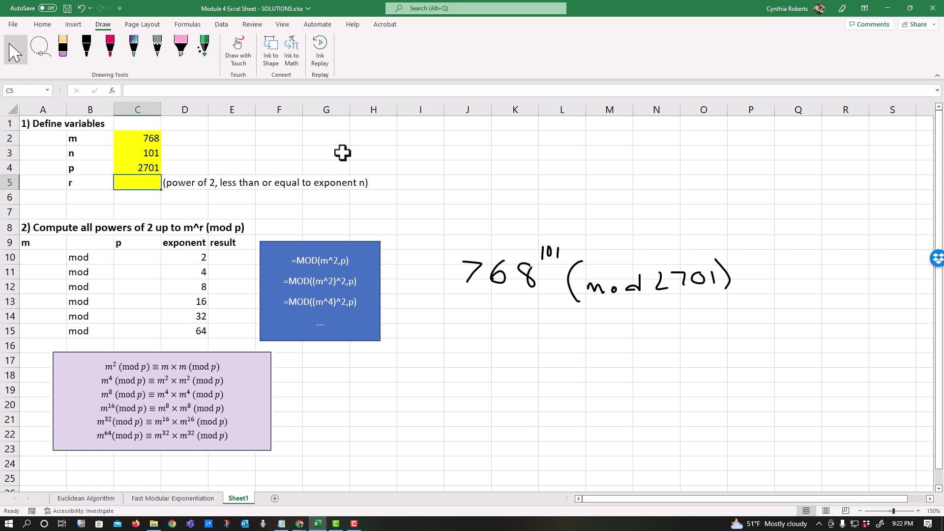
Handwrite 2^6 ≤ 101 ≤ 2^(6+1) and 64 < 101 < 128 in pink ink below the expression, double-underlining 64
{"action": "left_click", "coordinate": [105, 52]}
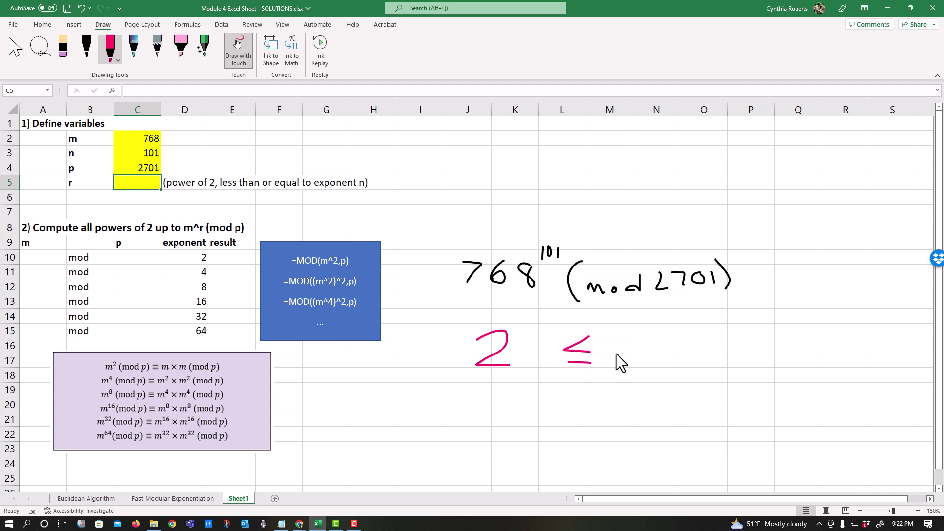
{"action": "mouse_move", "coordinate": [675, 350]}
{"action": "left_mouse_down"}
{"action": "mouse_move", "coordinate": [680, 367]}
{"action": "mouse_move", "coordinate": [696, 348]}
{"action": "left_mouse_up"}
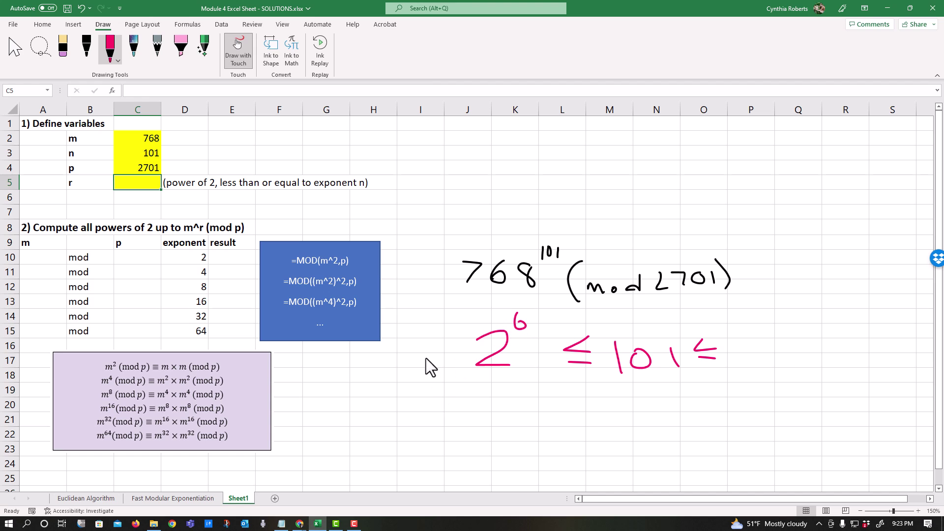
{"action": "left_click_drag", "start_coordinate": [485, 424], "coordinate": [496, 409]}
{"action": "left_click_drag", "start_coordinate": [743, 357], "coordinate": [759, 358]}
{"action": "left_click_drag", "start_coordinate": [762, 311], "coordinate": [759, 323]}
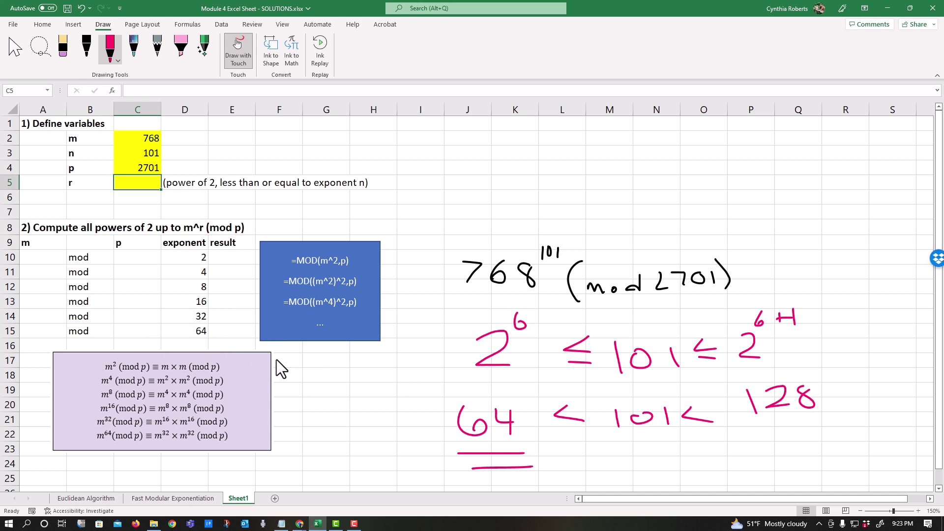
Stop inking and enter 64 as the value of r in cell C5
{"action": "left_click", "coordinate": [11, 49]}
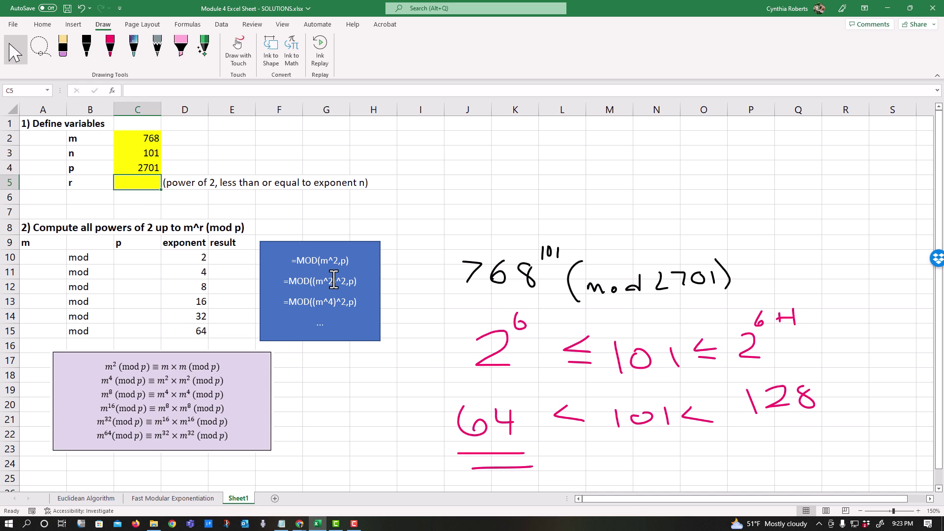
{"action": "type", "text": "64"}
{"action": "key", "text": "Return"}
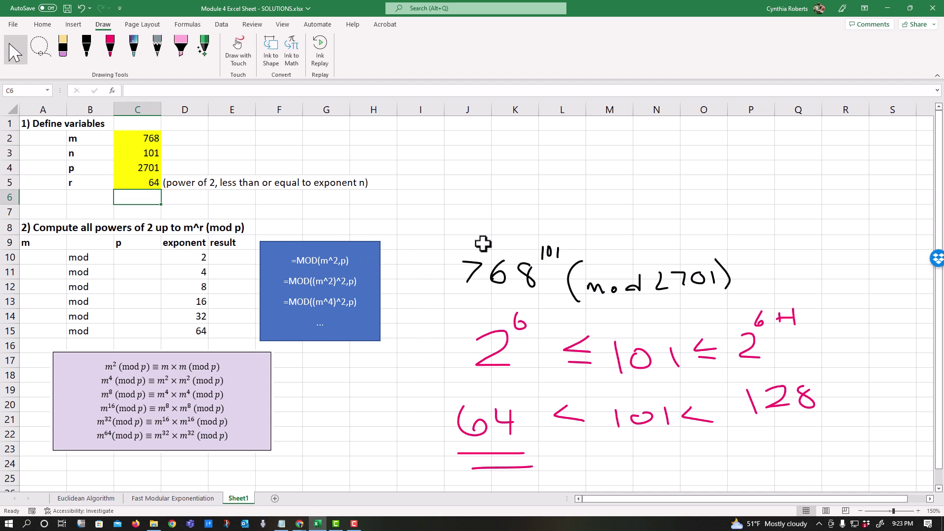
Fill the m column from A10 to A15 with the absolute reference =$C$2
{"action": "left_click", "coordinate": [46, 256]}
{"action": "type", "text": "="}
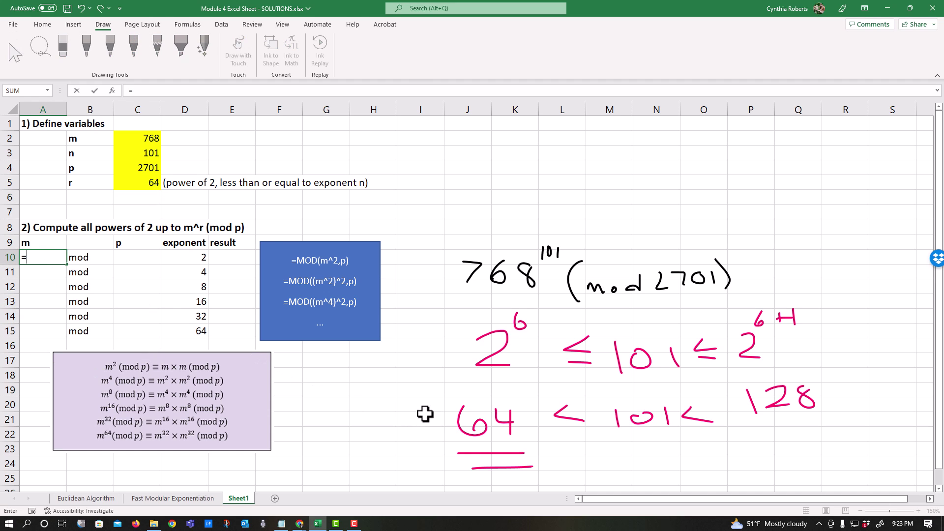
{"action": "left_click", "coordinate": [142, 138]}
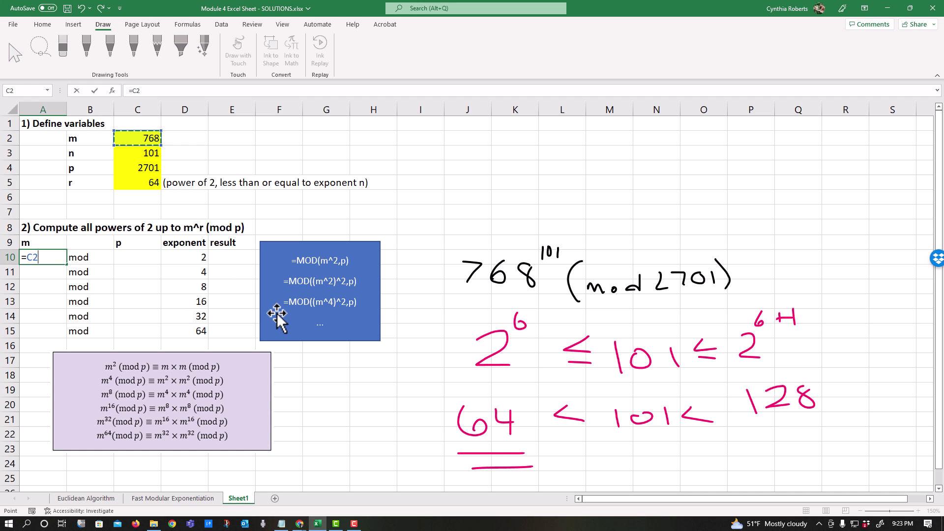
{"action": "key", "text": "F4"}
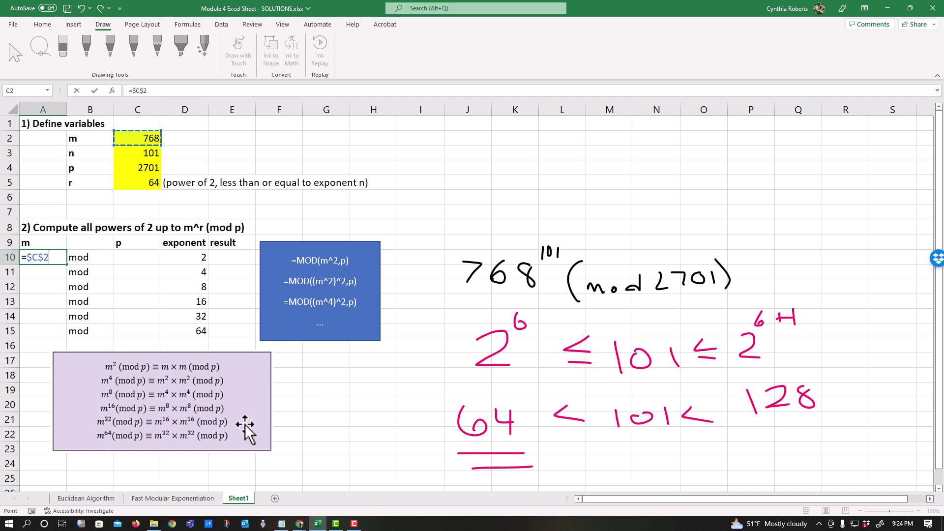
{"action": "key", "text": "Return"}
{"action": "left_click", "coordinate": [52, 259]}
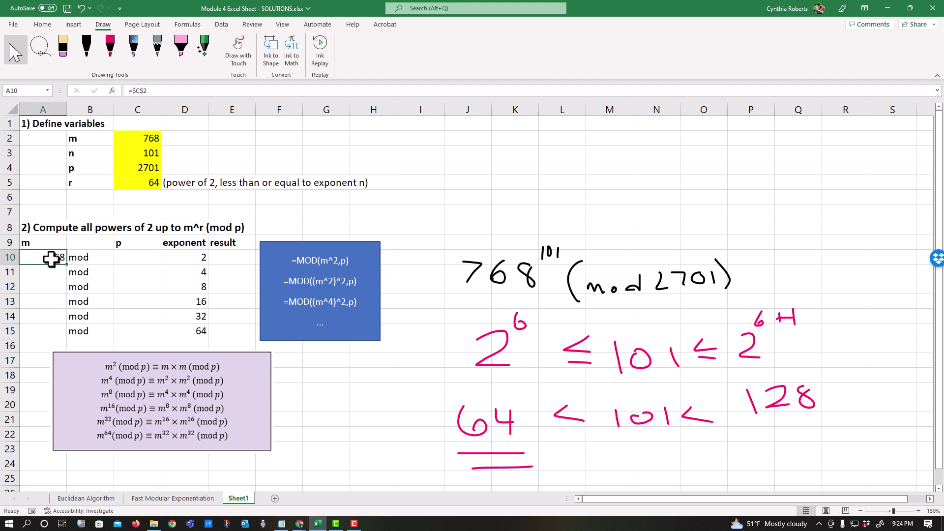
{"action": "left_click_drag", "start_coordinate": [68, 268], "coordinate": [64, 304]}
{"action": "left_click", "coordinate": [53, 260]}
{"action": "left_click_drag", "start_coordinate": [67, 267], "coordinate": [63, 330]}
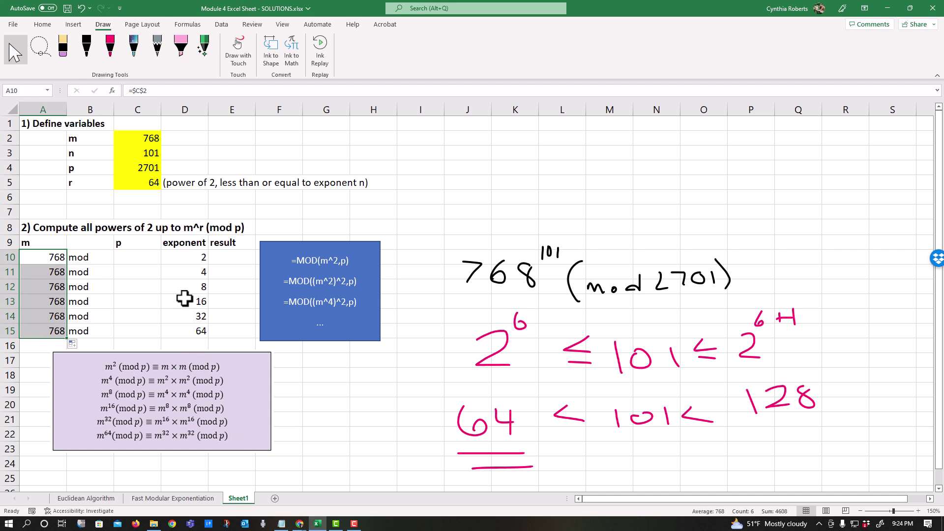
Fill the p column from C10 to C15 with the absolute reference =$C$4
{"action": "left_click", "coordinate": [137, 259]}
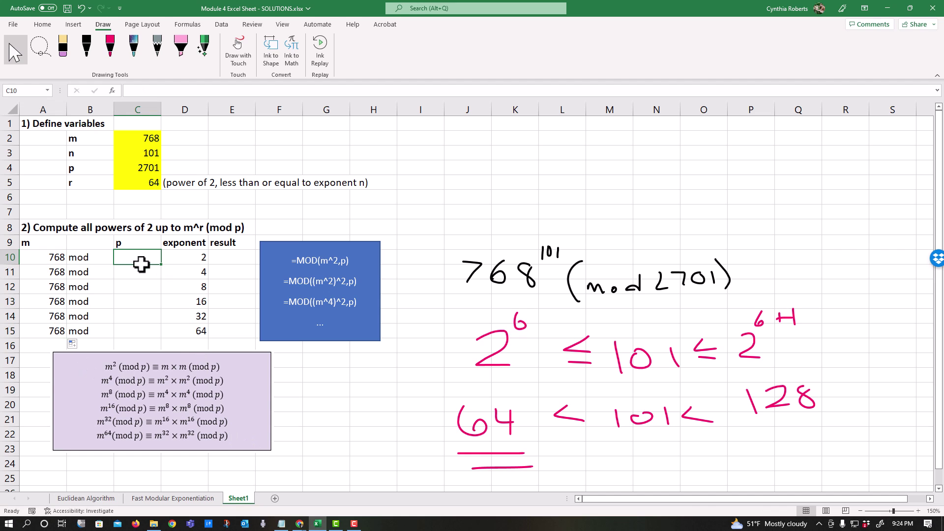
{"action": "type", "text": "="}
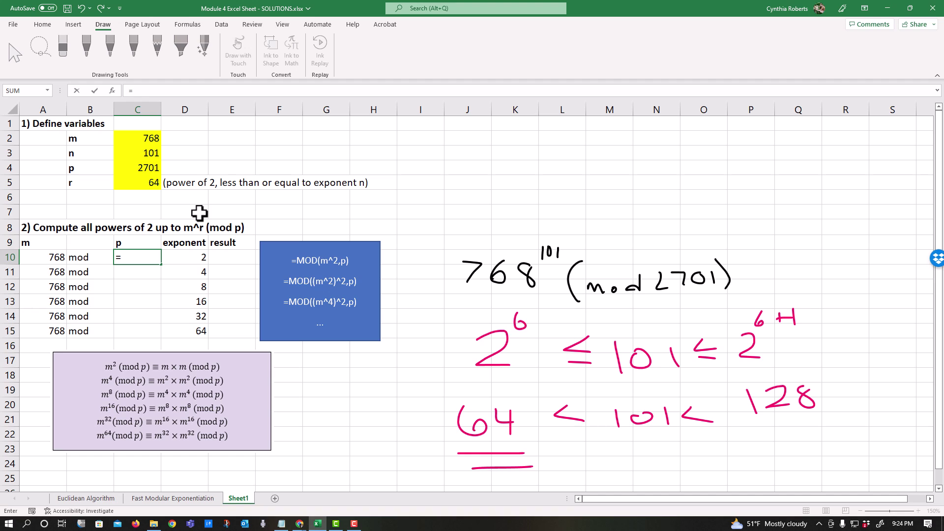
{"action": "left_click", "coordinate": [135, 168]}
{"action": "key", "text": "F4"}
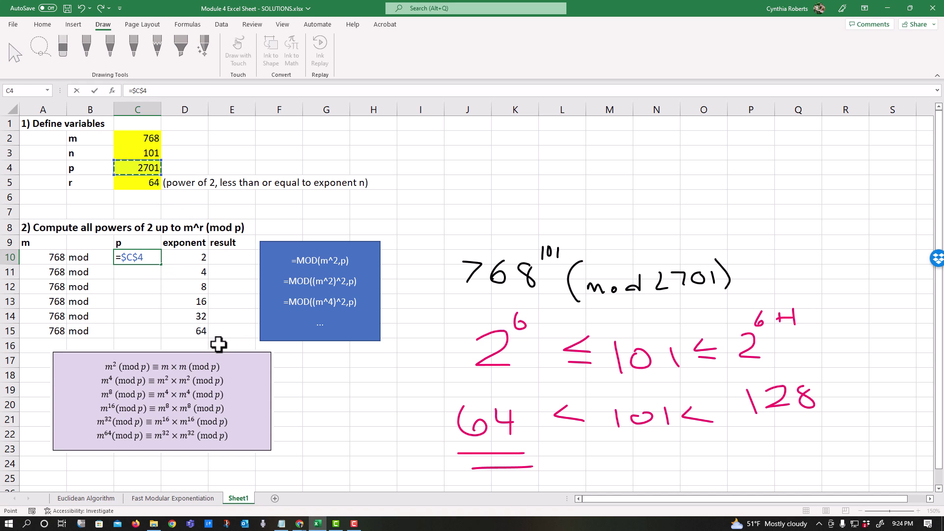
{"action": "key", "text": "Return"}
{"action": "left_click", "coordinate": [150, 264]}
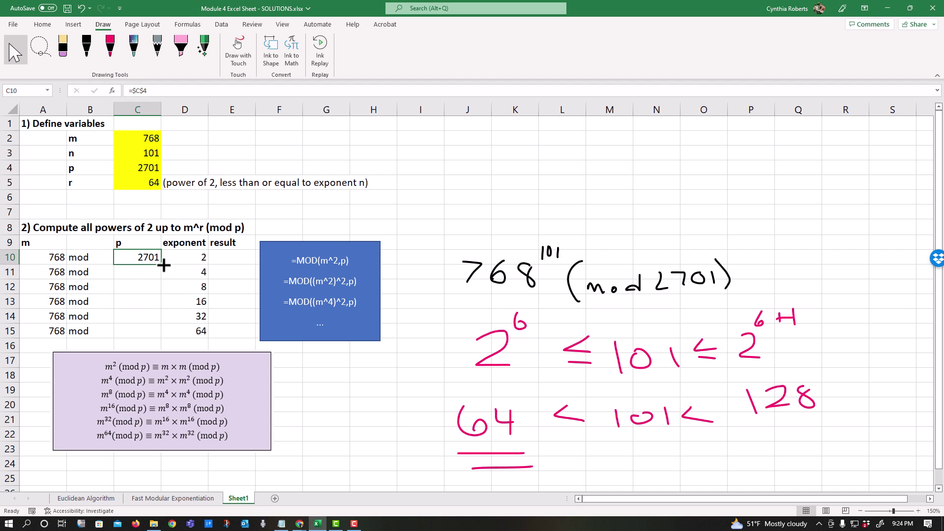
{"action": "left_click_drag", "start_coordinate": [161, 264], "coordinate": [161, 336]}
Enter the formula =MOD(A10^D10,C10) in result cell E10 for exponent 2
{"action": "left_click", "coordinate": [241, 257]}
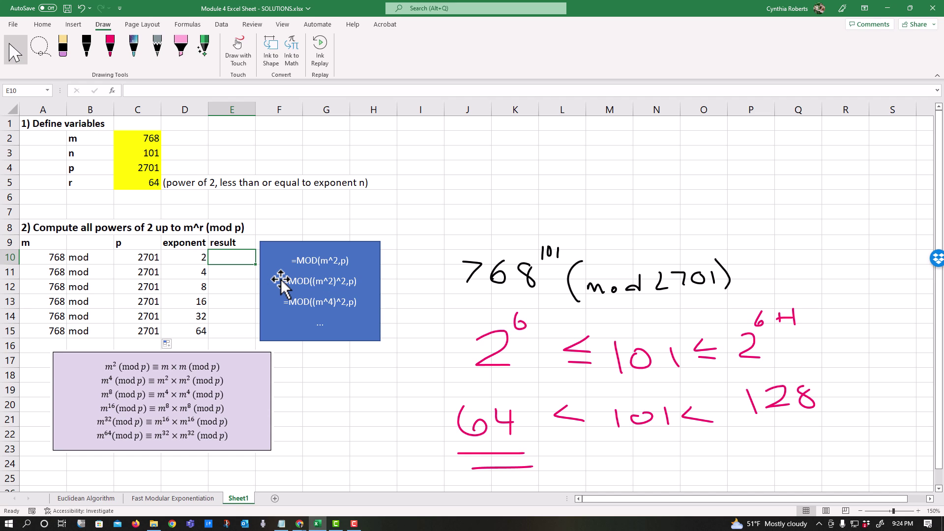
{"action": "type", "text": "=no"}
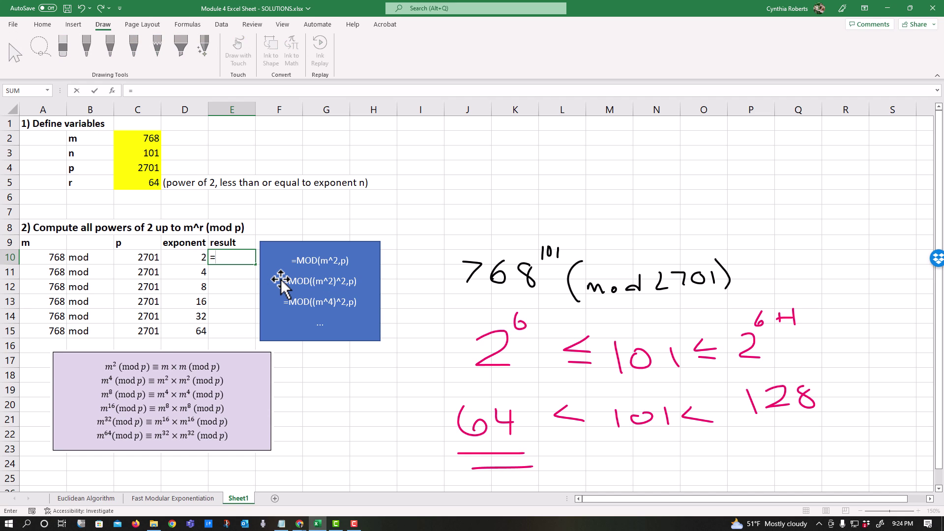
{"action": "key", "text": "BackSpace"}
{"action": "key", "text": "BackSpace"}
{"action": "type", "text": "mod("}
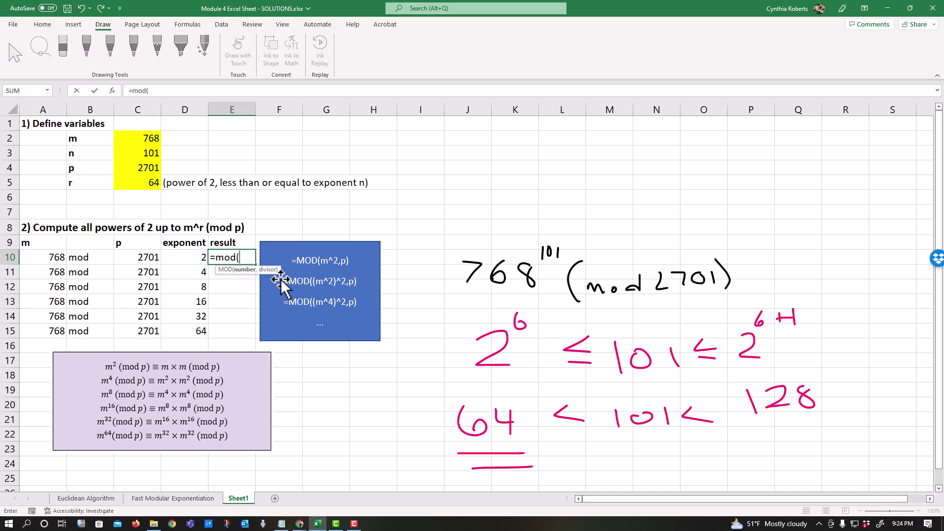
{"action": "left_click", "coordinate": [51, 255]}
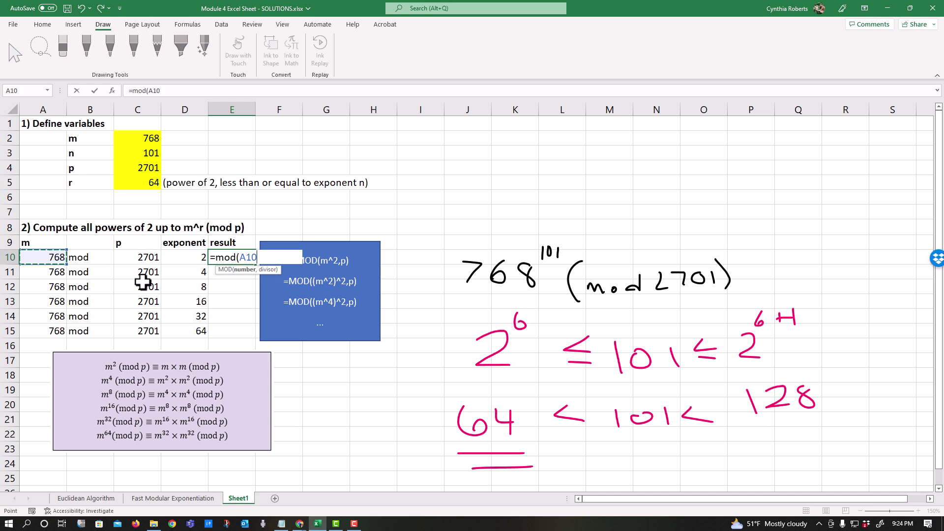
{"action": "type", "text": ","}
{"action": "key", "text": "BackSpace"}
{"action": "type", "text": "^"}
{"action": "left_click", "coordinate": [185, 257]}
{"action": "type", "text": ","}
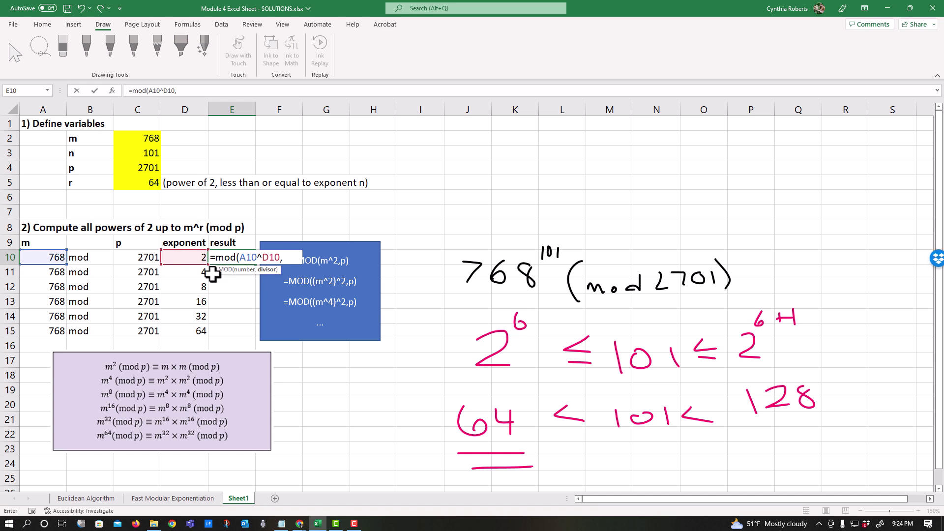
{"action": "left_click", "coordinate": [144, 257]}
{"action": "type", "text": ")"}
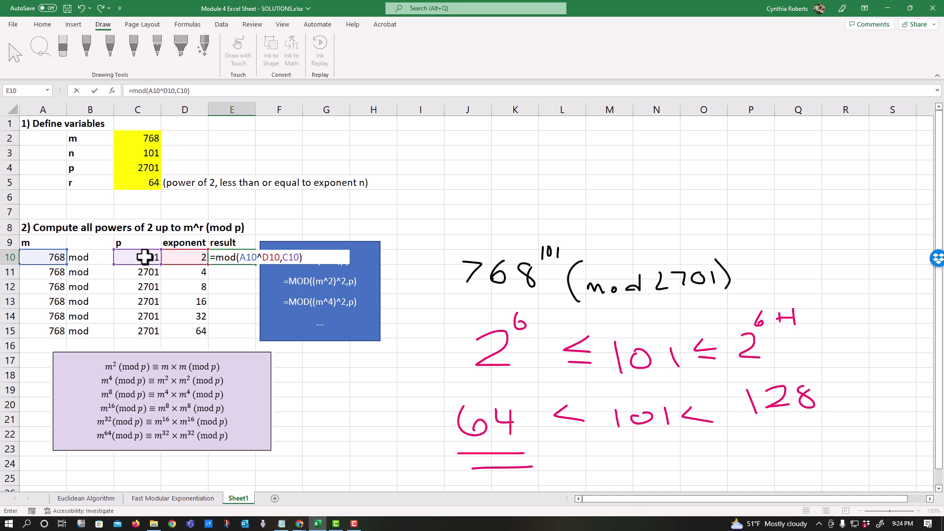
{"action": "key", "text": "Return"}
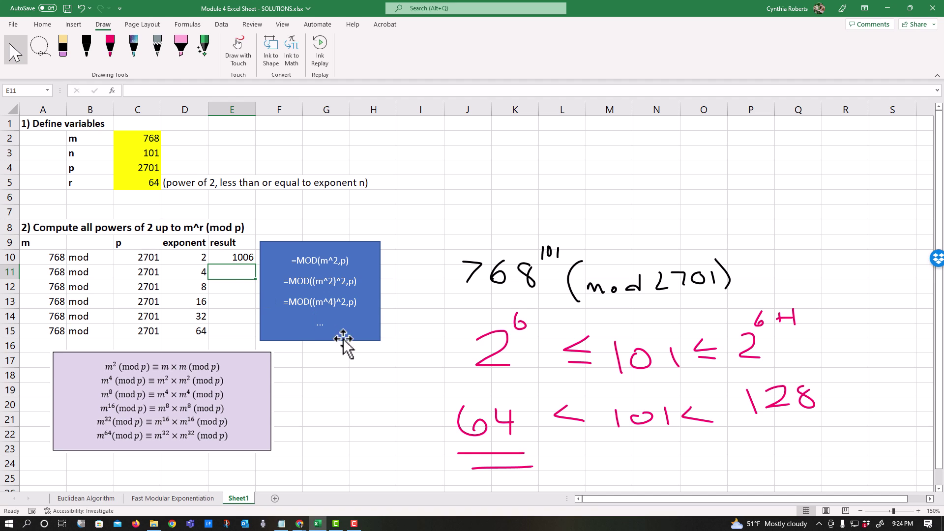
Copy the MOD formula from E10 down to E15 and check the cell references used in E11
{"action": "left_click", "coordinate": [234, 258]}
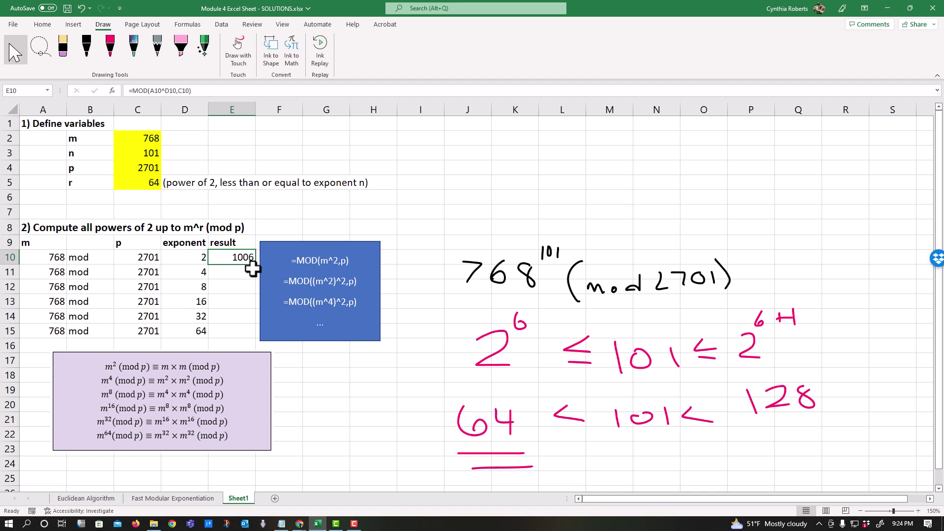
{"action": "left_click_drag", "start_coordinate": [256, 265], "coordinate": [254, 339]}
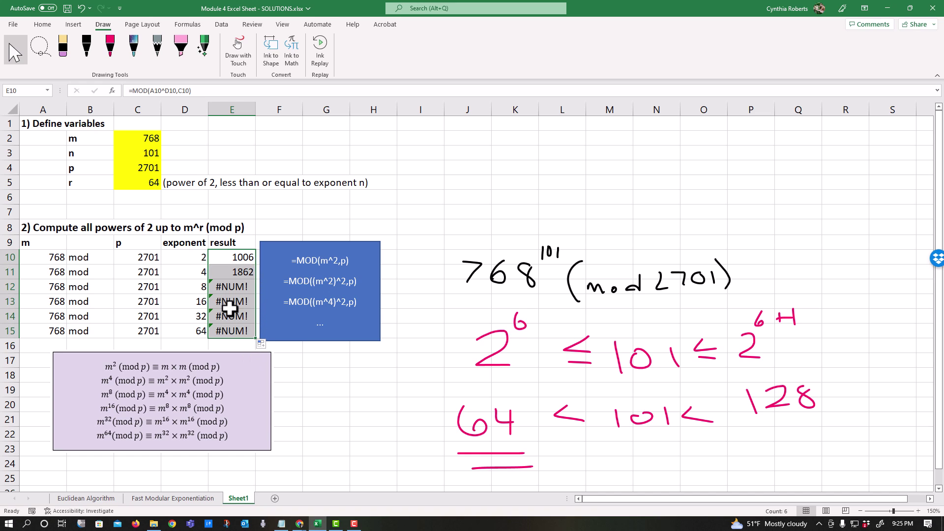
{"action": "double_click", "coordinate": [236, 272]}
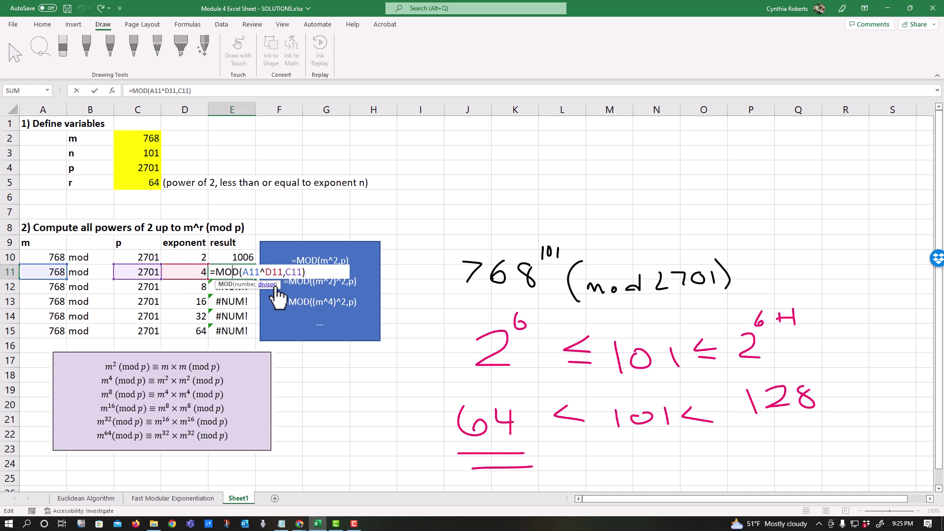
{"action": "key", "text": "Escape"}
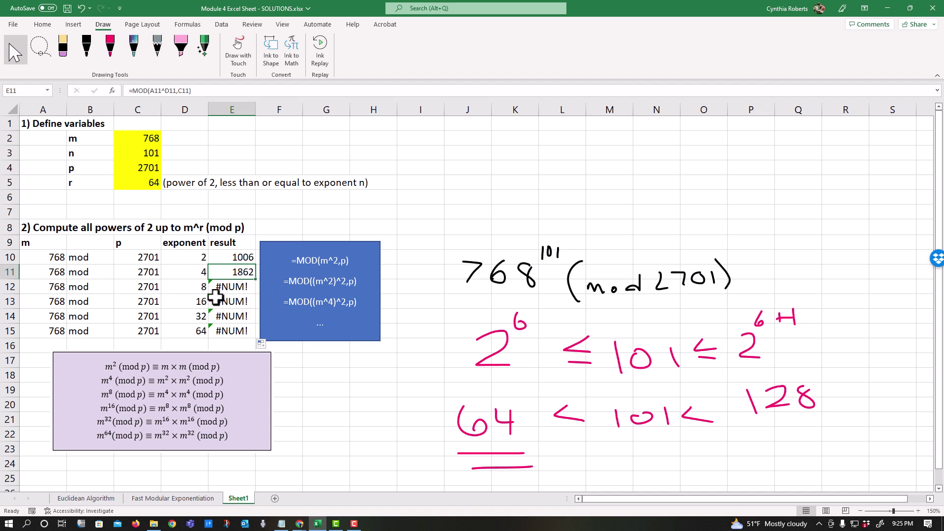
Clear the #NUM! results from E12 to E15, keeping the results for exponents 2 and 4
{"action": "left_click_drag", "start_coordinate": [230, 288], "coordinate": [237, 329]}
{"action": "key", "text": "Delete"}
{"action": "left_click", "coordinate": [238, 289]}
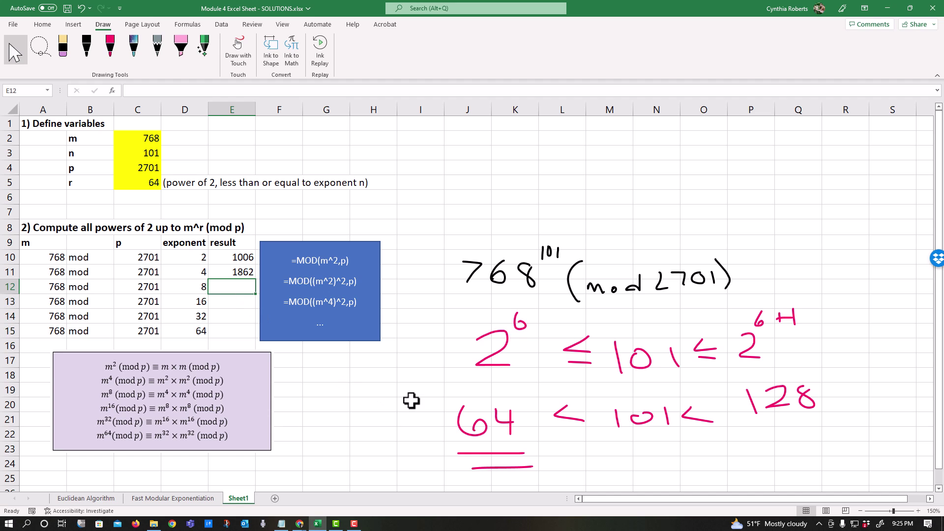
Handwrite the identity (768^8) = (768^4)^2 in pink ink in the empty cells above the blue formula box
{"action": "left_click", "coordinate": [109, 49]}
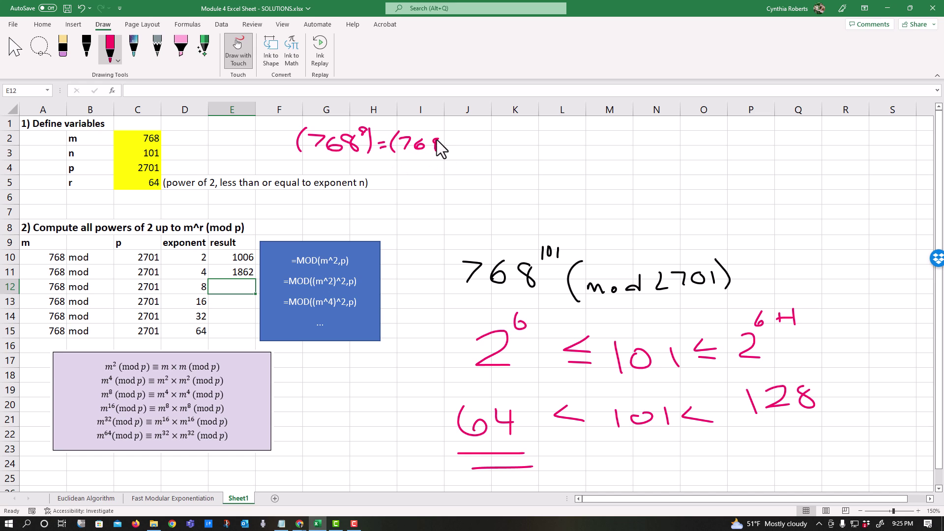
{"action": "left_click_drag", "start_coordinate": [454, 133], "coordinate": [454, 132]}
{"action": "left_click", "coordinate": [15, 49]}
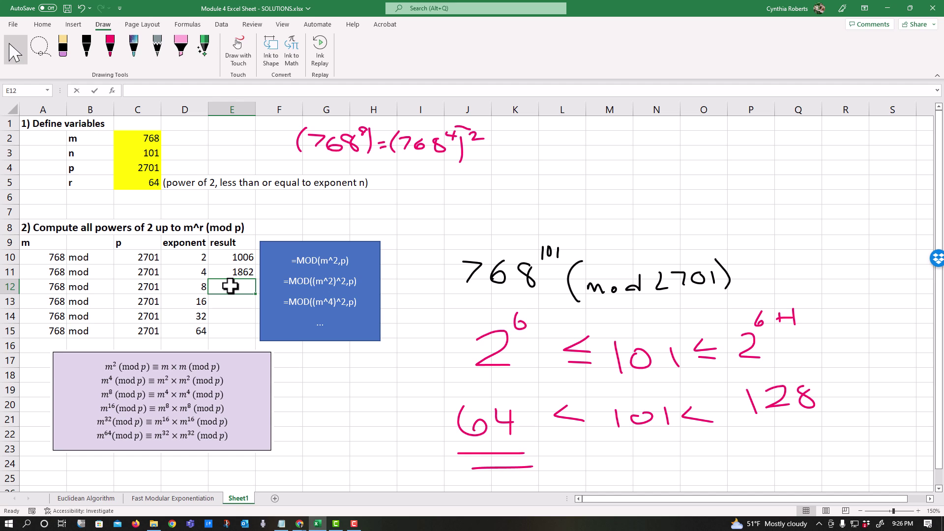
Enter the formula =MOD(E11^2,C12) in result cell E12 for exponent 8
{"action": "type", "text": "=MOD"}
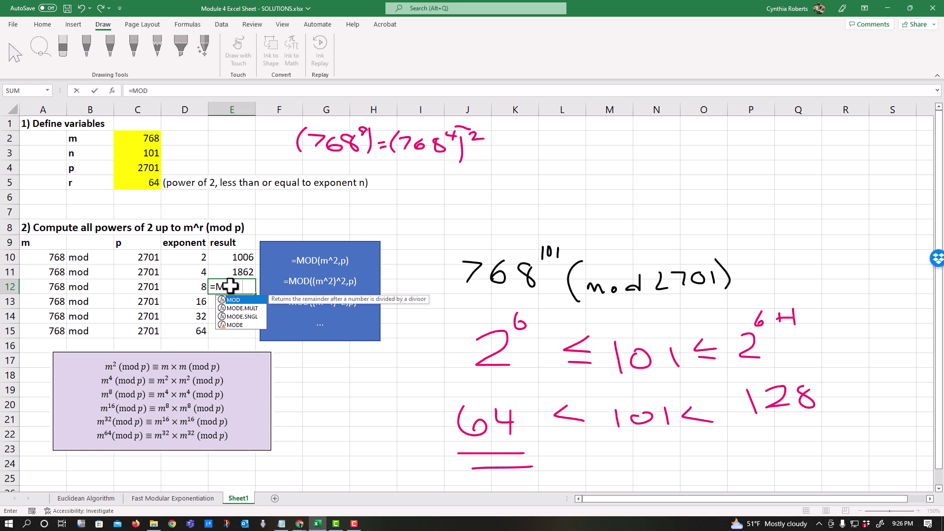
{"action": "type", "text": "("}
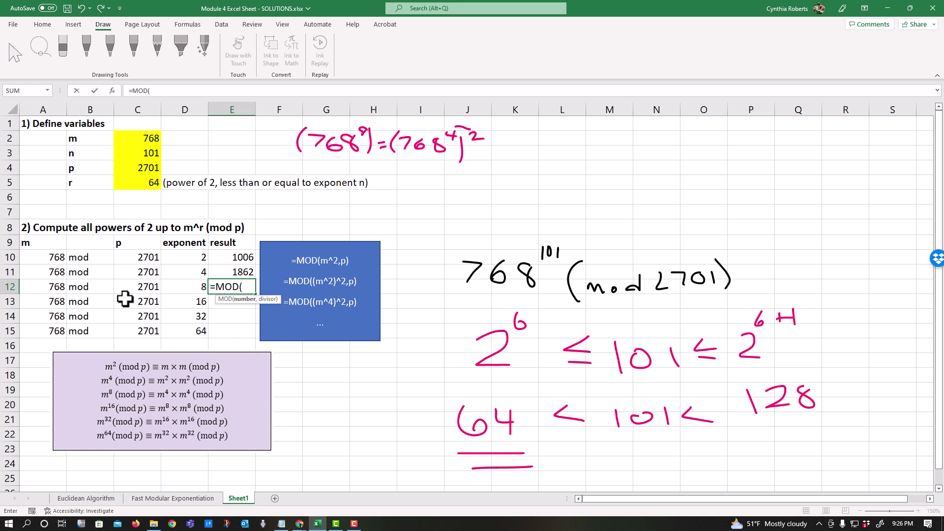
{"action": "left_click", "coordinate": [233, 272]}
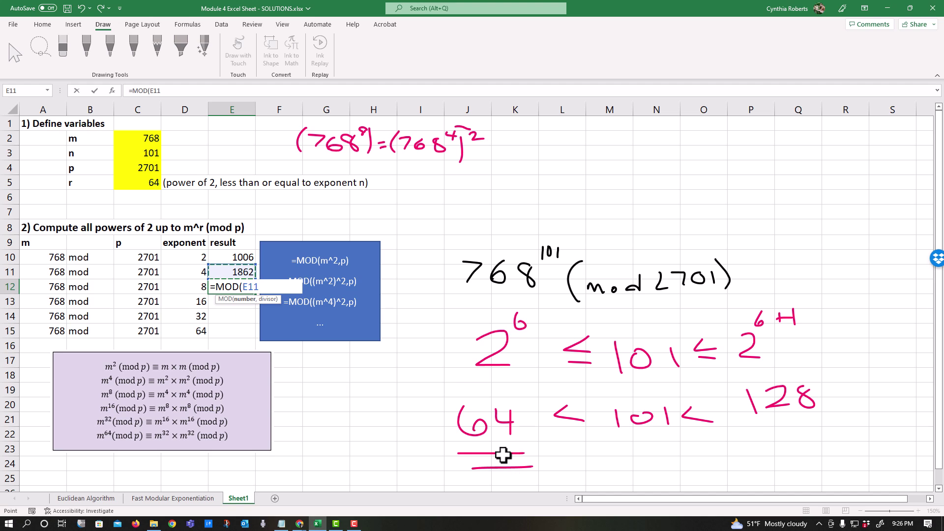
{"action": "type", "text": "^2,"}
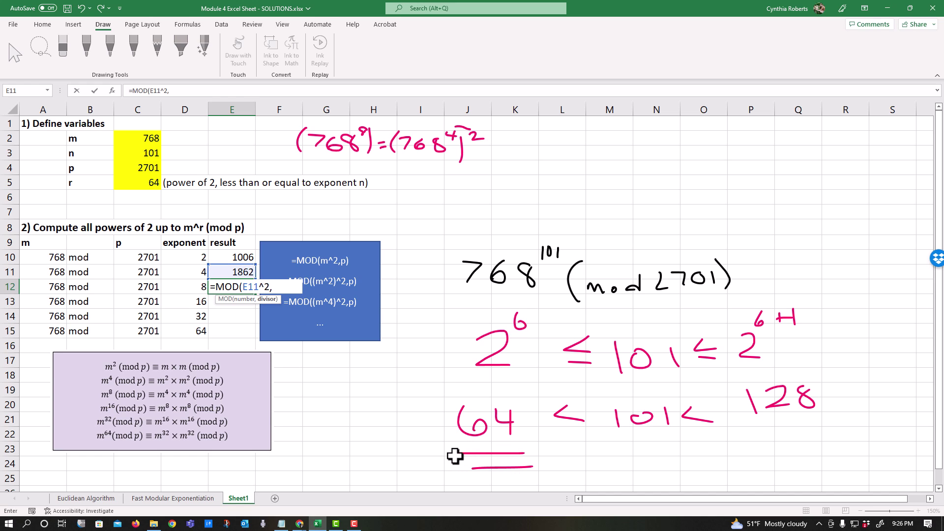
{"action": "left_click", "coordinate": [143, 287]}
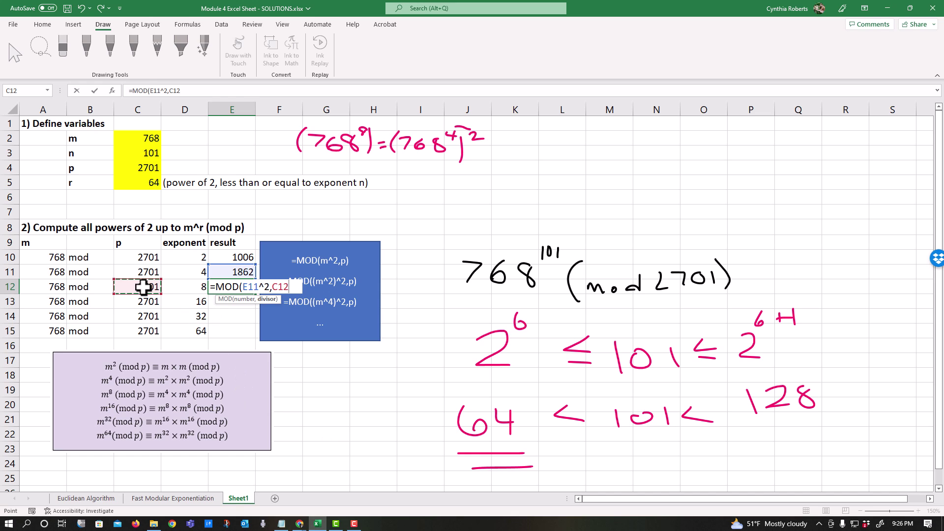
{"action": "type", "text": ")"}
{"action": "key", "text": "Return"}
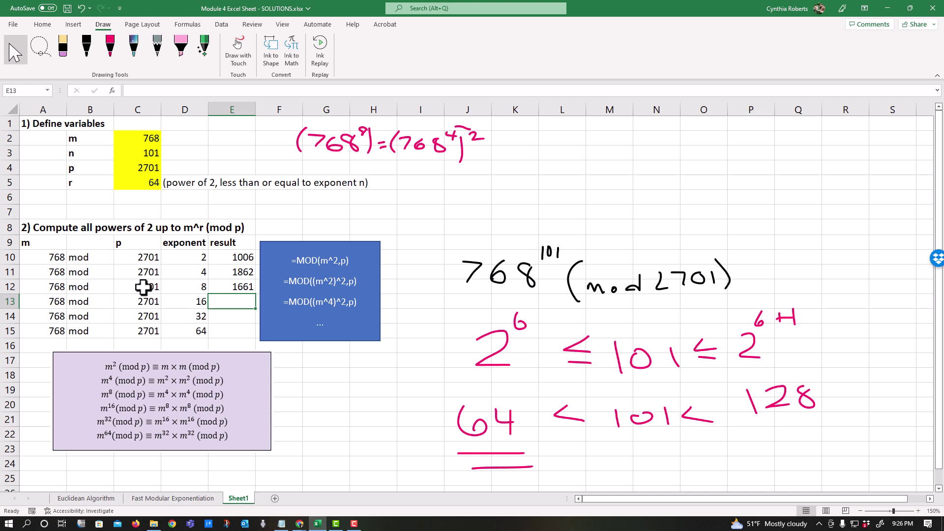
Check the cell references in E12 and copy its squaring formula down to E15
{"action": "left_click", "coordinate": [231, 285]}
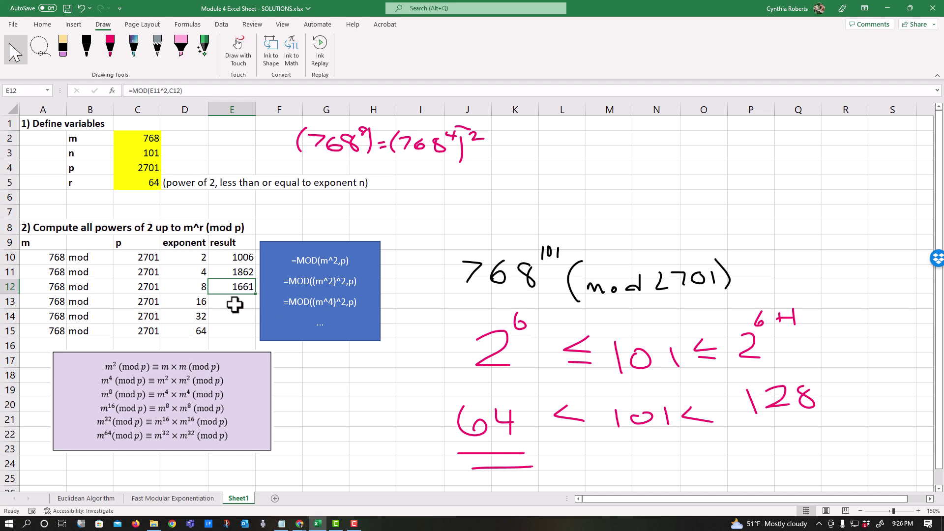
{"action": "double_click", "coordinate": [236, 286]}
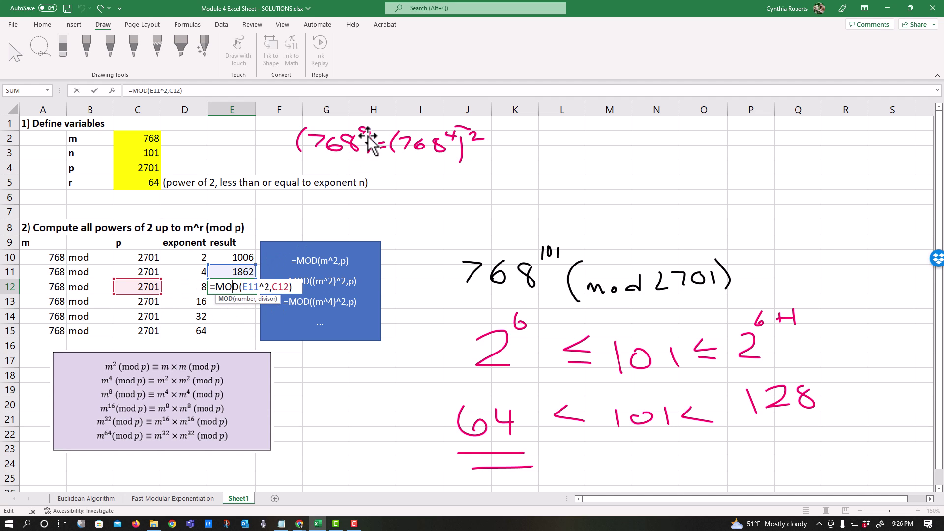
{"action": "left_click", "coordinate": [248, 289]}
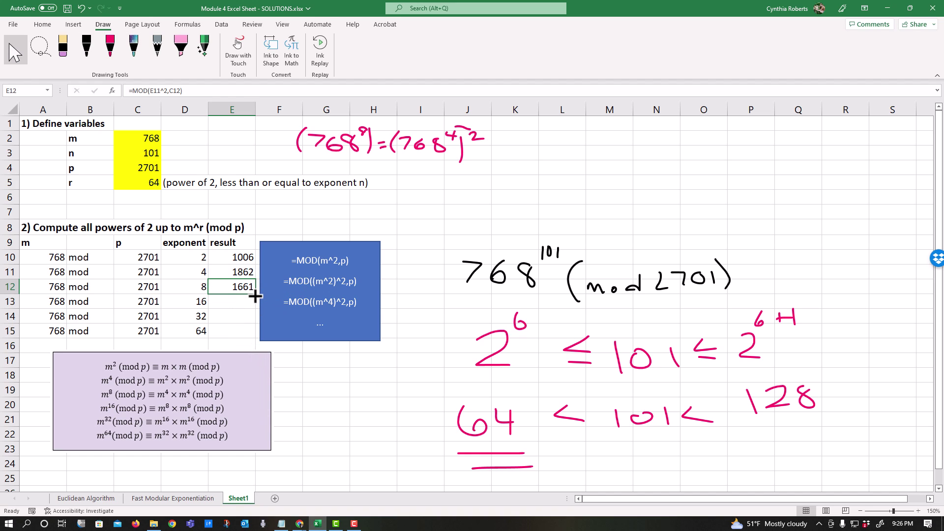
{"action": "left_click_drag", "start_coordinate": [255, 295], "coordinate": [250, 334]}
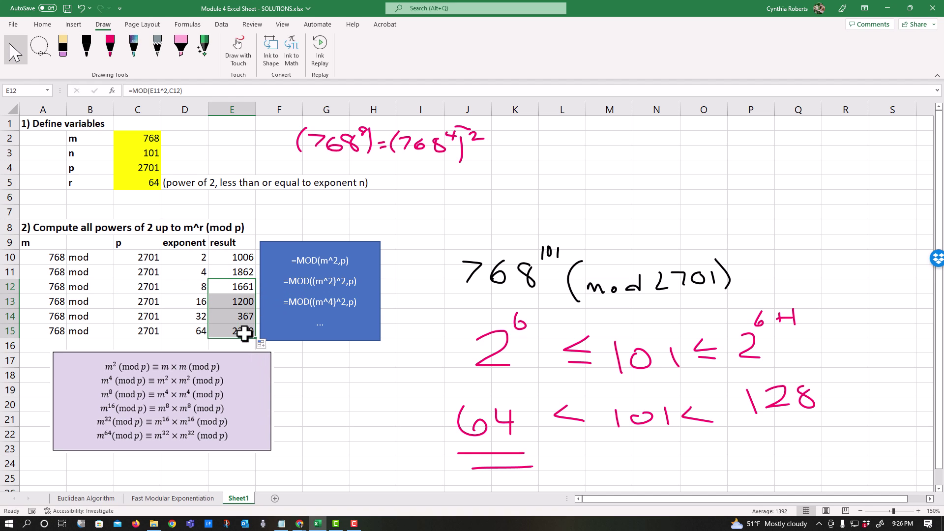
Examine which cells the copied MOD formulas in E13 and E14 refer to
{"action": "double_click", "coordinate": [233, 303]}
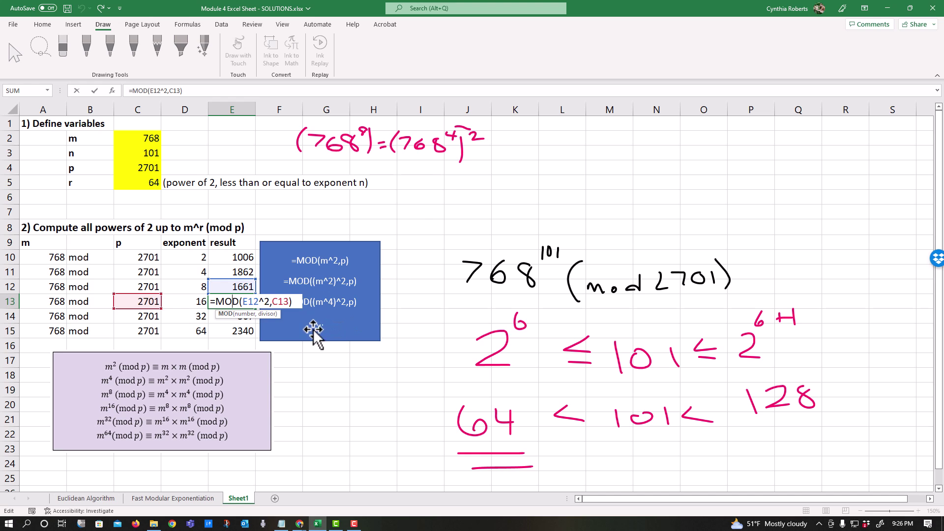
{"action": "key", "text": "ctrl+Return"}
{"action": "double_click", "coordinate": [233, 316]}
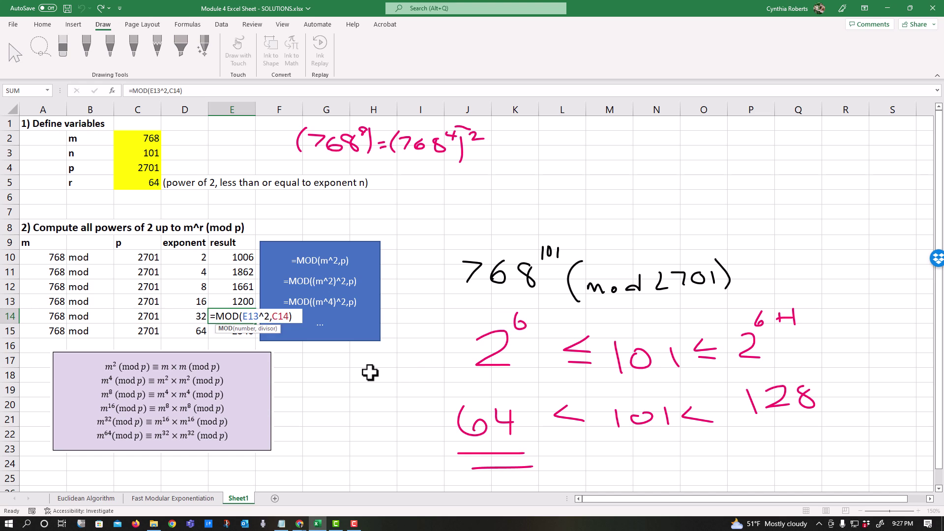
{"action": "key", "text": "ctrl+Return"}
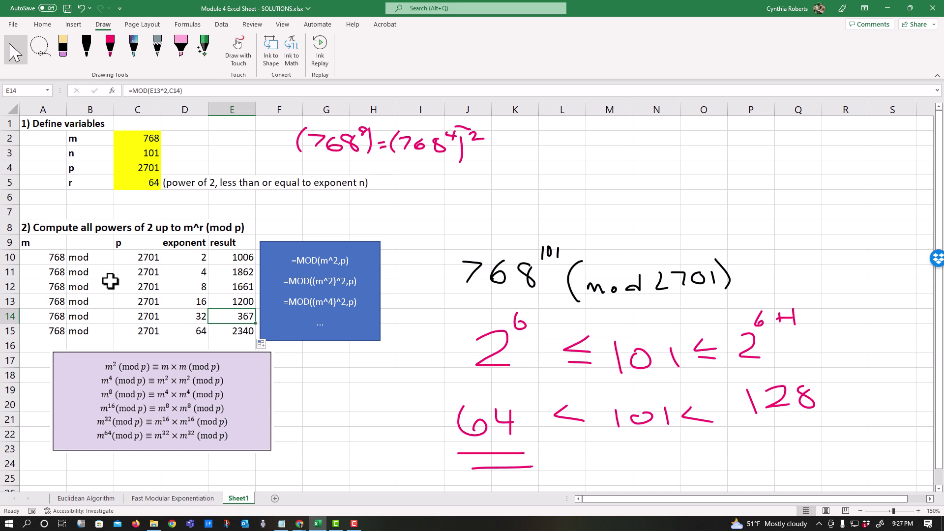
Set the variables to a new example: m to 34, n to 49 and p to 73
{"action": "left_click_drag", "start_coordinate": [127, 140], "coordinate": [126, 184]}
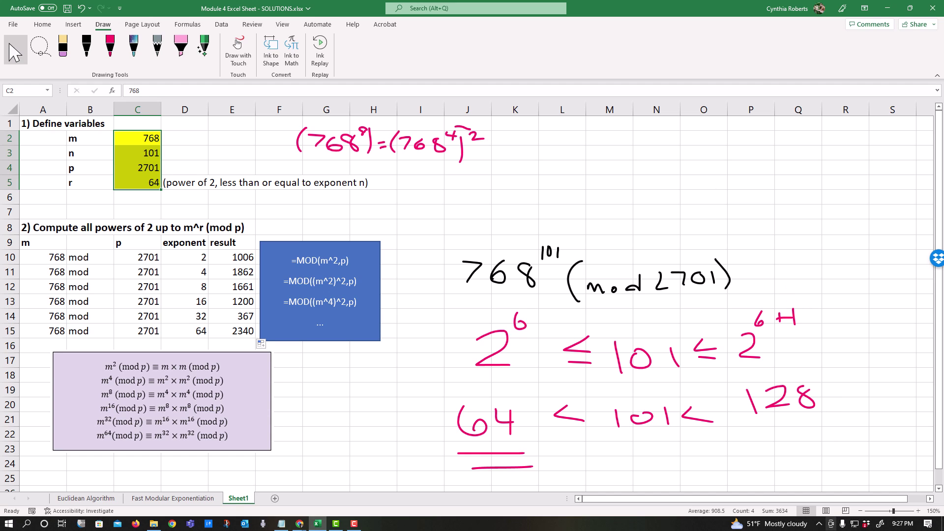
{"action": "left_click", "coordinate": [142, 135]}
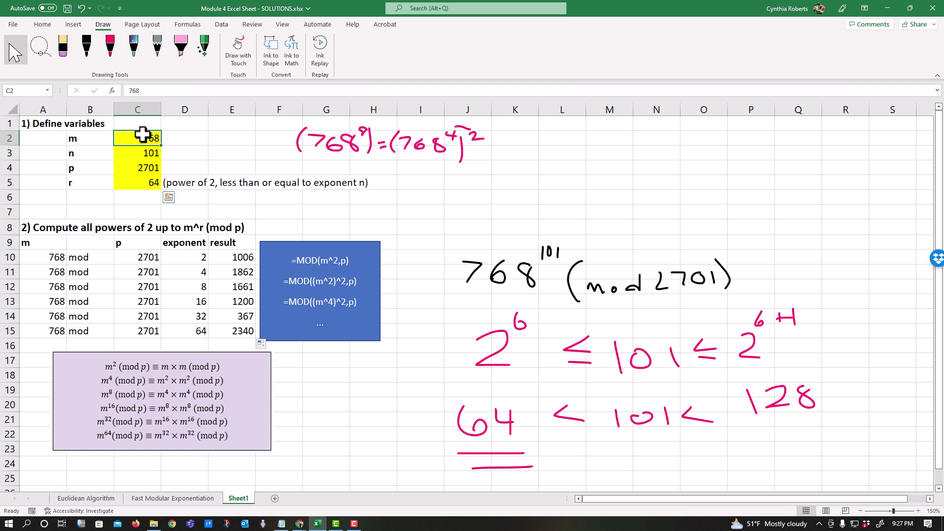
{"action": "type", "text": "34"}
{"action": "key", "text": "Return"}
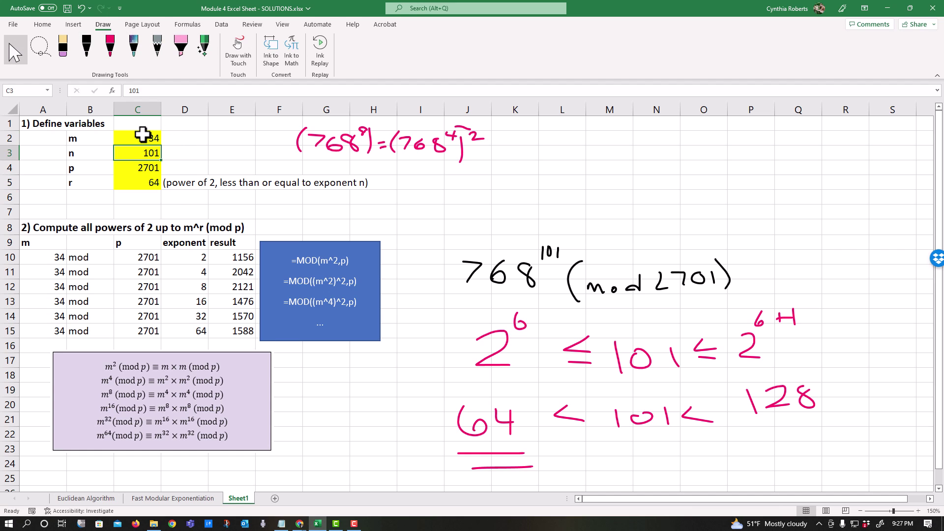
{"action": "type", "text": "49"}
{"action": "key", "text": "Return"}
{"action": "type", "text": "73"}
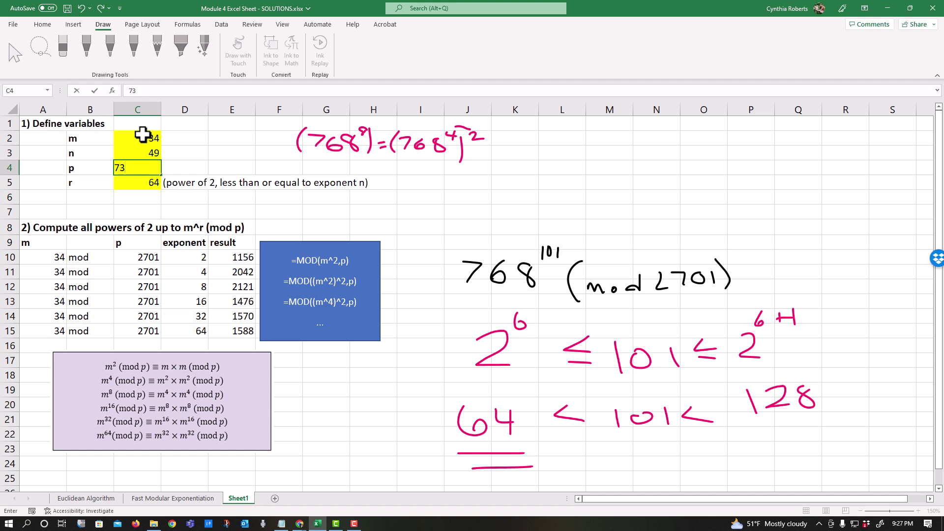
{"action": "key", "text": "Return"}
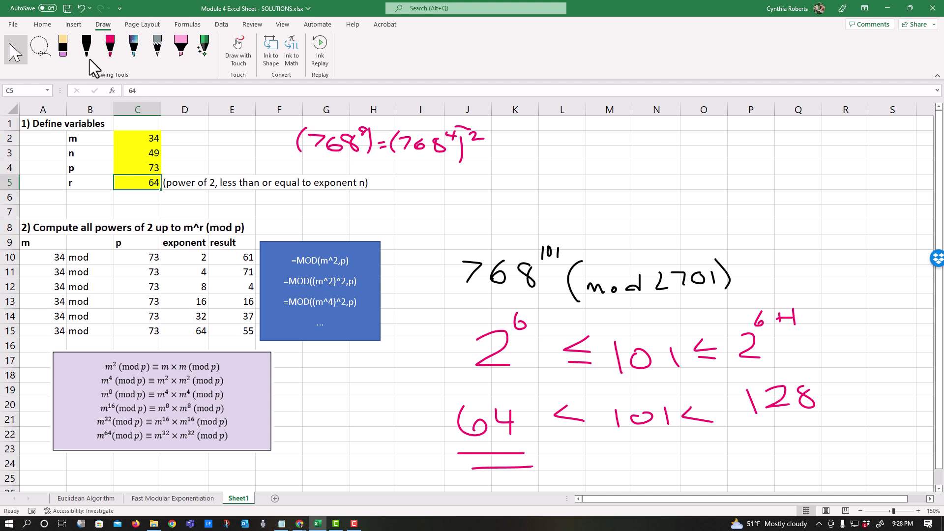
Erase all handwritten ink from the sheet and handwrite 34^49 (mod 73) in black beside the blue formula box
{"action": "left_click", "coordinate": [64, 49]}
{"action": "mouse_move", "coordinate": [383, 149]}
{"action": "left_mouse_down"}
{"action": "mouse_move", "coordinate": [461, 140]}
{"action": "mouse_move", "coordinate": [441, 131]}
{"action": "mouse_move", "coordinate": [454, 132]}
{"action": "mouse_move", "coordinate": [607, 320]}
{"action": "mouse_move", "coordinate": [756, 245]}
{"action": "mouse_move", "coordinate": [500, 256]}
{"action": "mouse_move", "coordinate": [547, 381]}
{"action": "mouse_move", "coordinate": [671, 435]}
{"action": "mouse_move", "coordinate": [858, 447]}
{"action": "mouse_move", "coordinate": [568, 432]}
{"action": "left_mouse_up"}
{"action": "mouse_move", "coordinate": [495, 382]}
{"action": "left_mouse_down"}
{"action": "mouse_move", "coordinate": [764, 309]}
{"action": "mouse_move", "coordinate": [474, 416]}
{"action": "mouse_move", "coordinate": [452, 448]}
{"action": "left_mouse_up"}
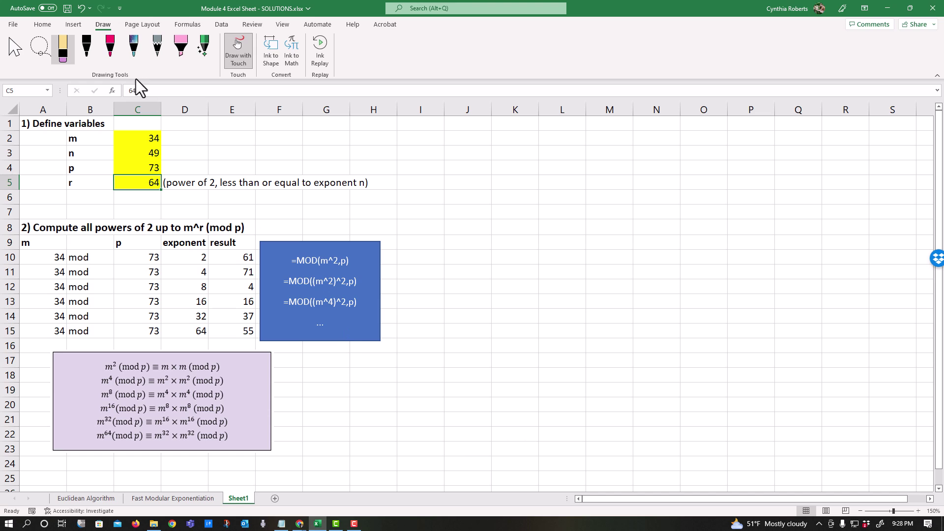
{"action": "left_click", "coordinate": [86, 46]}
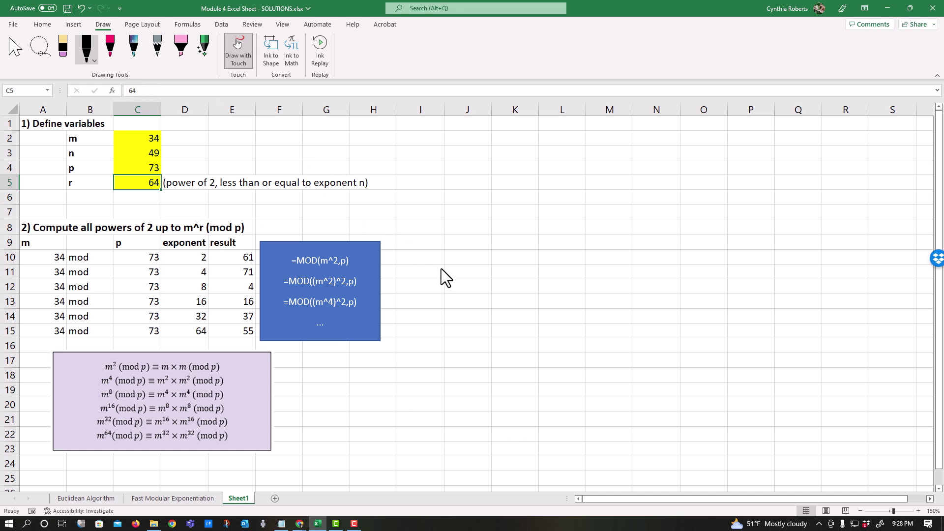
{"action": "left_click_drag", "start_coordinate": [461, 271], "coordinate": [471, 278]}
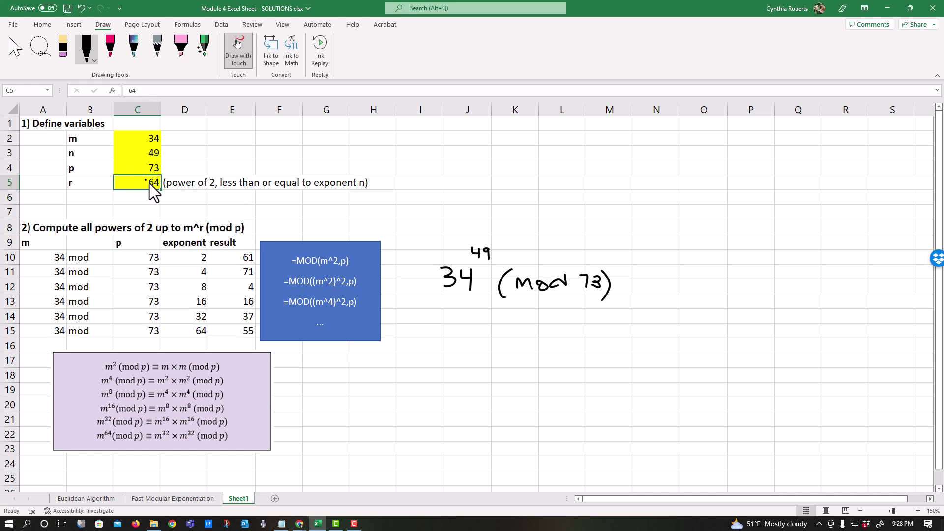
Set the variable r in C5 to 32
{"action": "left_click", "coordinate": [16, 49]}
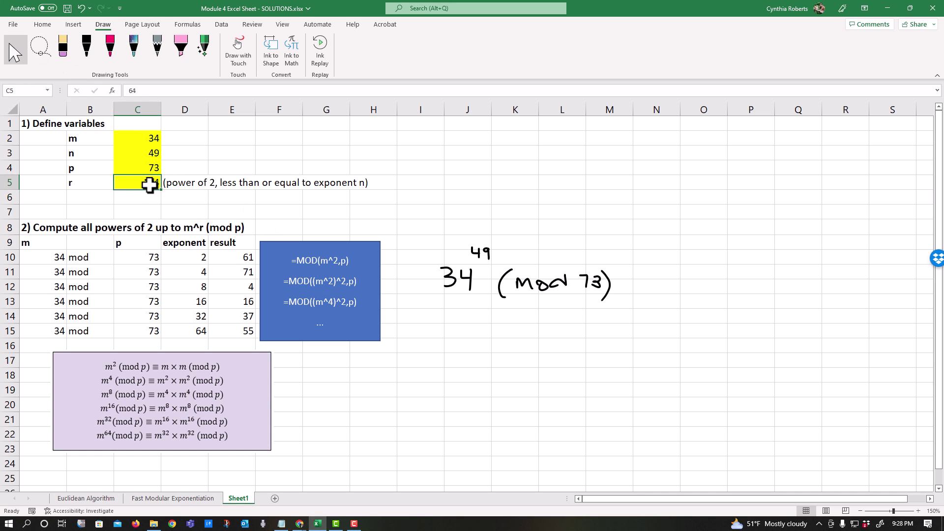
{"action": "type", "text": "32"}
{"action": "left_click", "coordinate": [384, 227]}
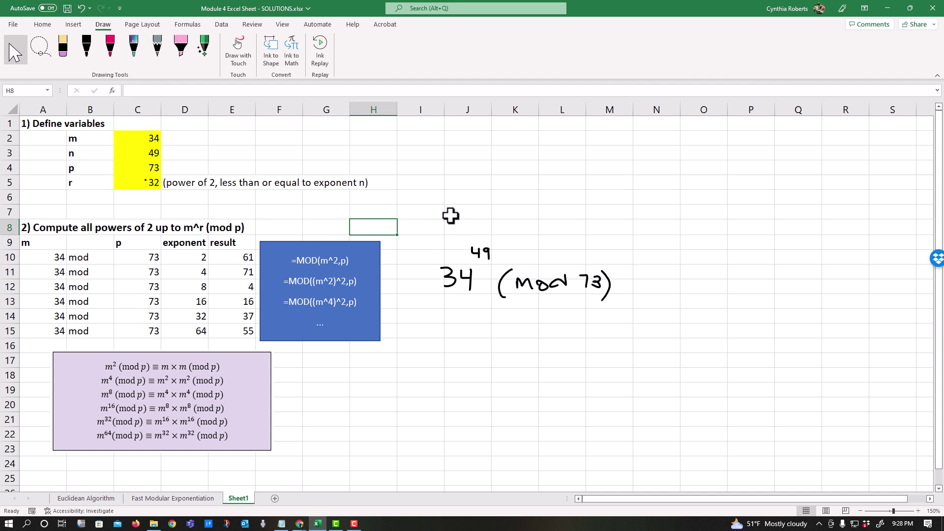
Circle the handwritten exponent 49 with the multicoloured pen and write 2^5 < 49 < 2^6 and 32 < 49 < 64 below the expression
{"action": "left_click", "coordinate": [143, 53]}
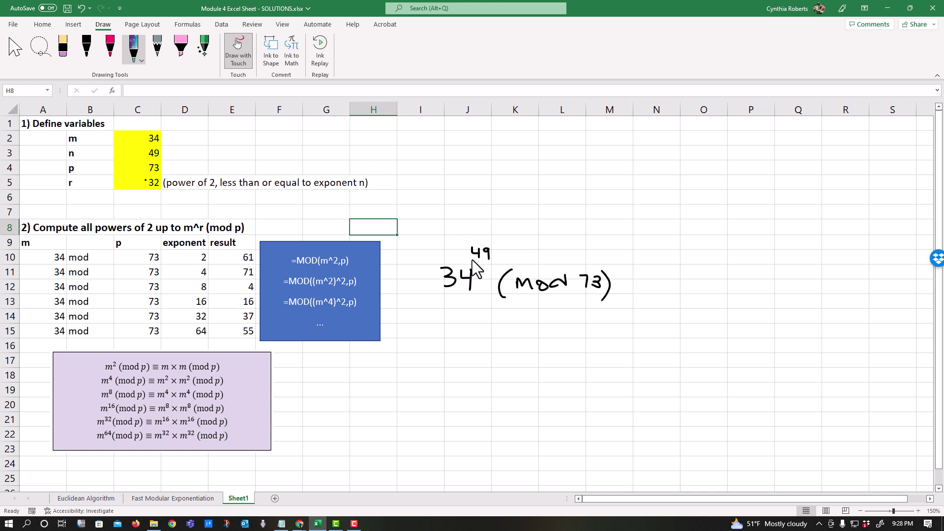
{"action": "mouse_move", "coordinate": [503, 248]}
{"action": "left_mouse_down"}
{"action": "mouse_move", "coordinate": [455, 262]}
{"action": "mouse_move", "coordinate": [485, 276]}
{"action": "left_mouse_up"}
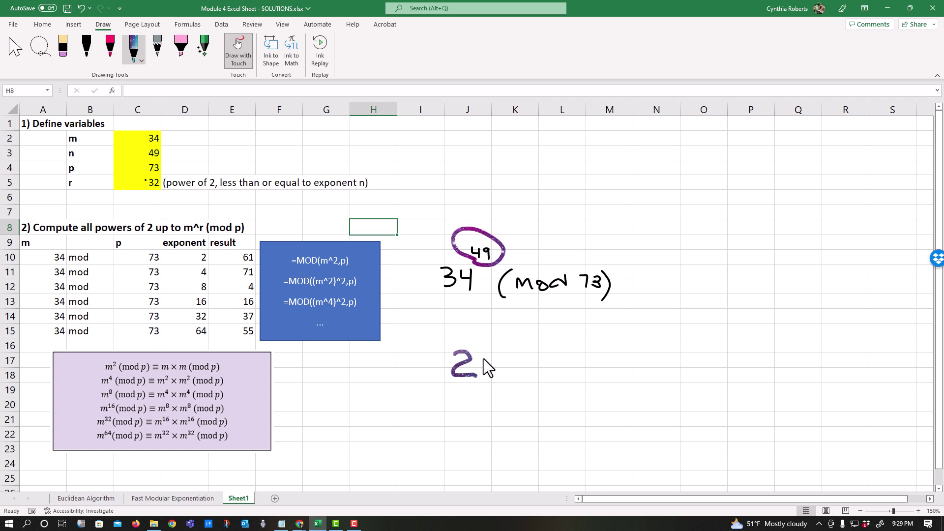
{"action": "mouse_move", "coordinate": [479, 337]}
{"action": "left_mouse_down"}
{"action": "mouse_move", "coordinate": [489, 344]}
{"action": "mouse_move", "coordinate": [480, 350]}
{"action": "left_mouse_up"}
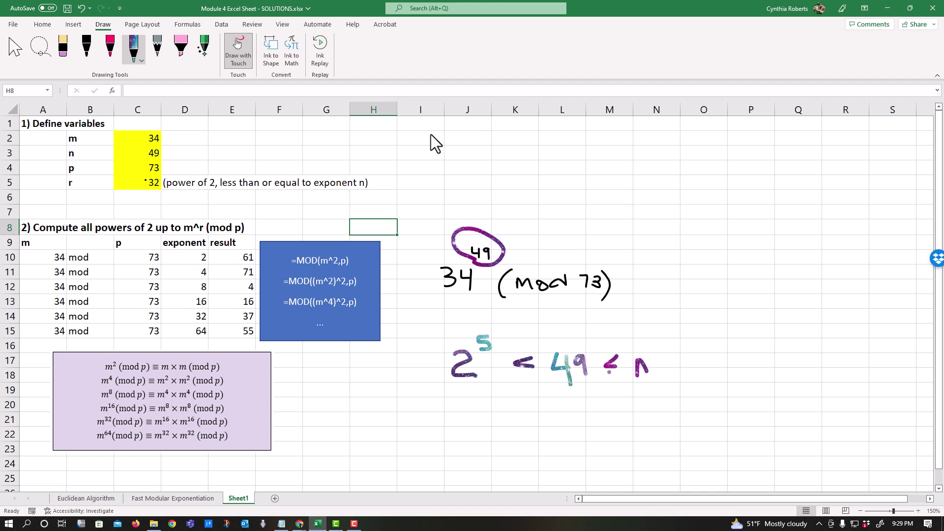
{"action": "key", "text": "ctrl+z"}
{"action": "left_click_drag", "start_coordinate": [642, 378], "coordinate": [659, 379]}
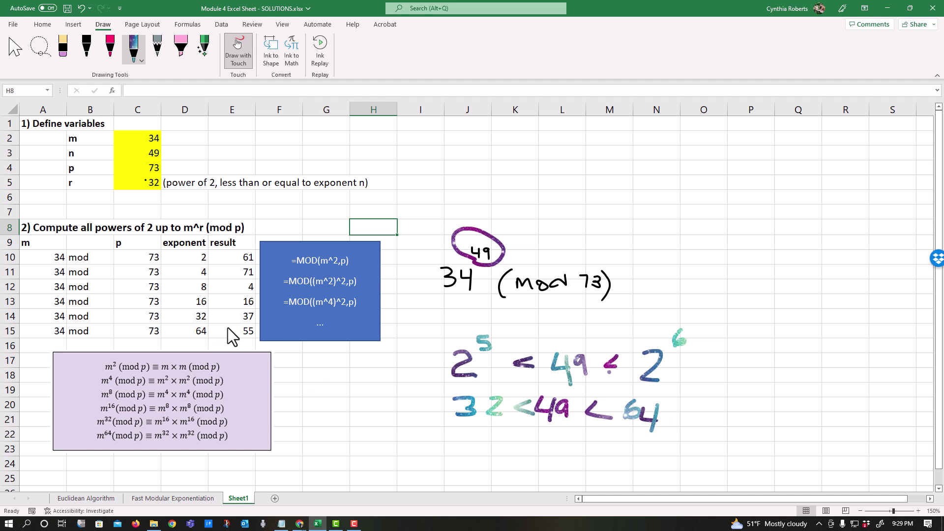
Circle the result for exponent 32 in E14 with the multicoloured pen and select the variable values C2 to C5
{"action": "mouse_move", "coordinate": [232, 326]}
{"action": "left_mouse_down"}
{"action": "mouse_move", "coordinate": [257, 327]}
{"action": "mouse_move", "coordinate": [234, 326]}
{"action": "left_mouse_up"}
{"action": "left_click", "coordinate": [14, 49]}
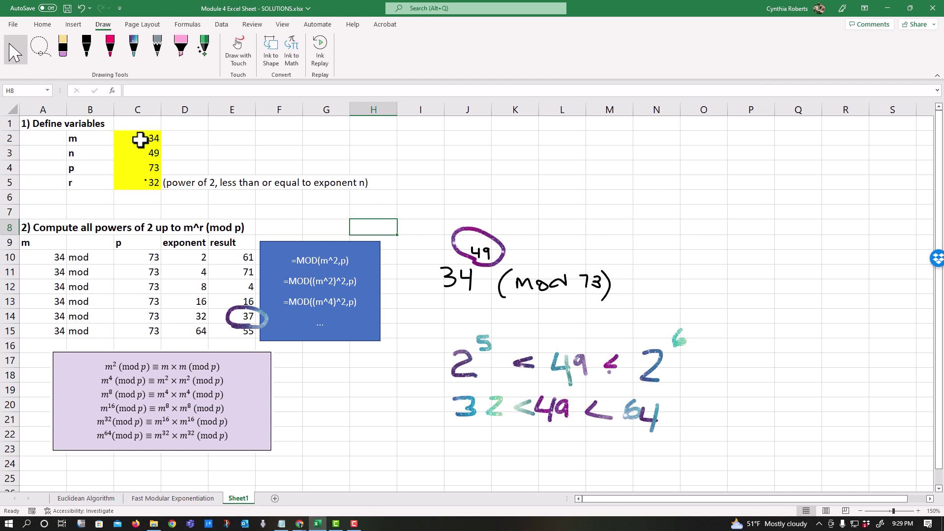
{"action": "left_click_drag", "start_coordinate": [132, 141], "coordinate": [139, 179]}
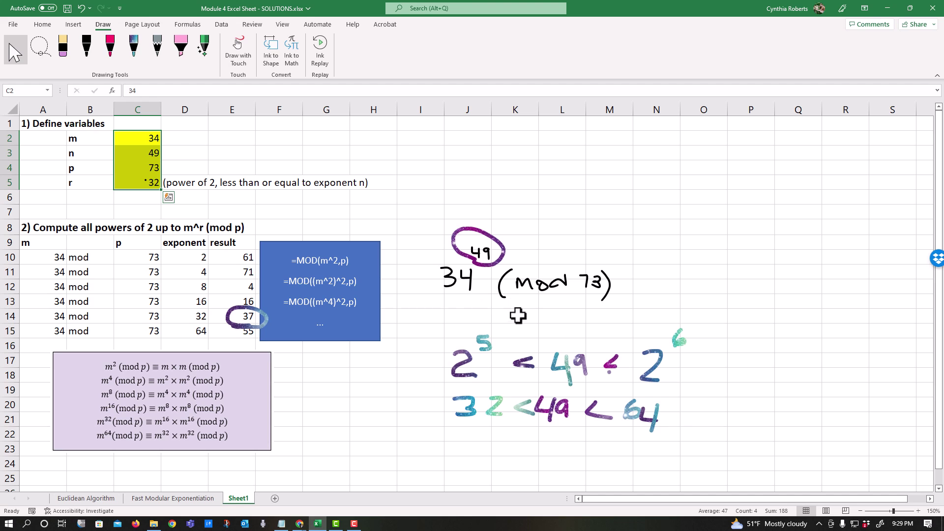